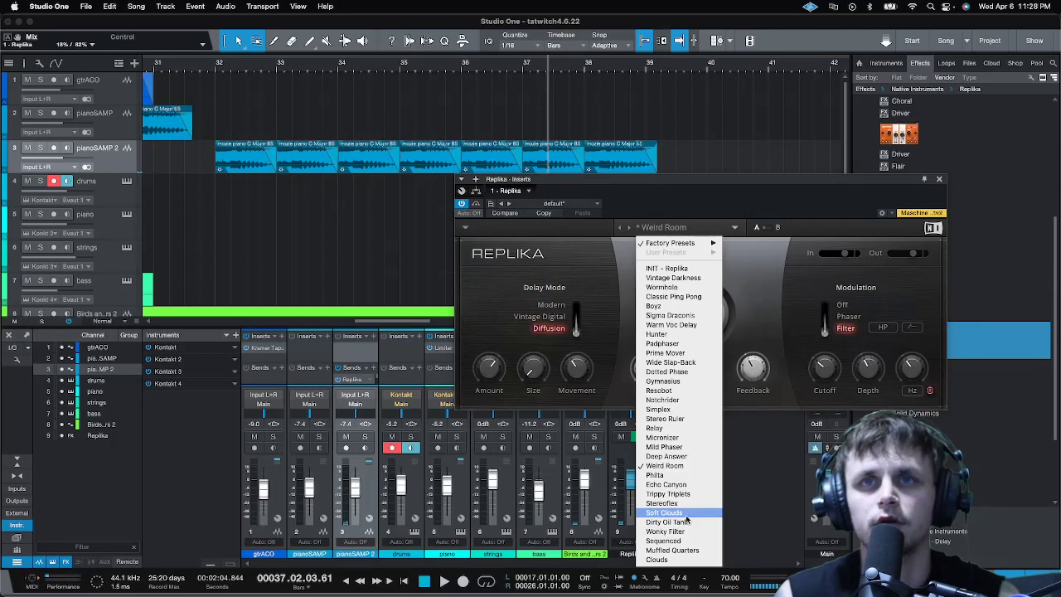
# Load the Soft Clouds preset in Replika, play from bar 32 while setting its mix to 14% / 86%, and close the plug-in
pyautogui.click(679, 513)
pyautogui.click(217, 63)
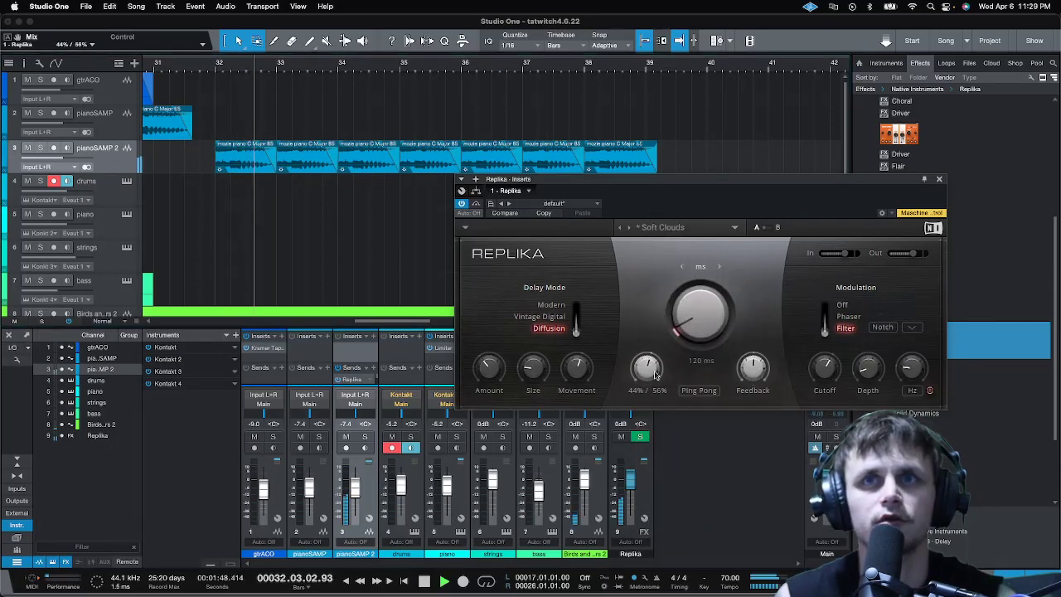
pyautogui.click(939, 180)
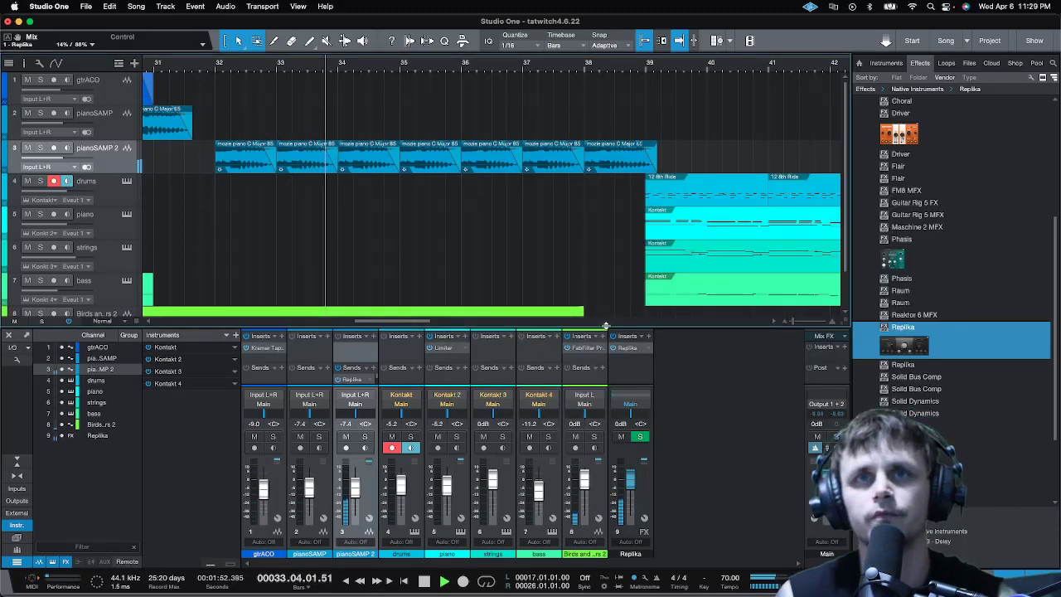
# Copy the Replika send from pianoSAMP 2 to the pianoSAMP and gtrACO channels, lowering the send level to -34.6
pyautogui.moveTo(614, 327); pyautogui.dragTo(602, 235)
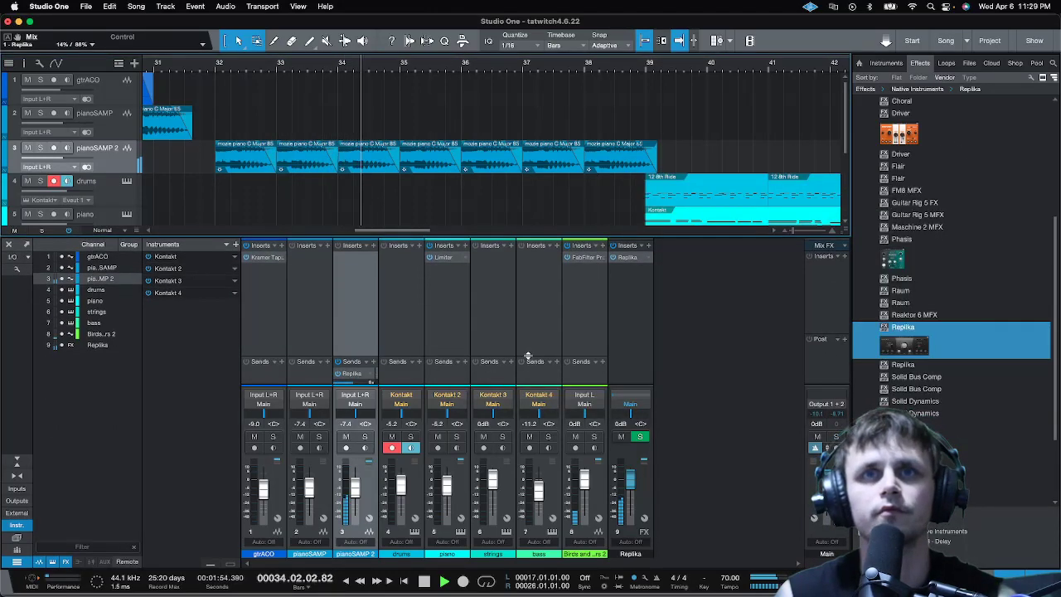
pyautogui.moveTo(526, 356); pyautogui.dragTo(531, 307)
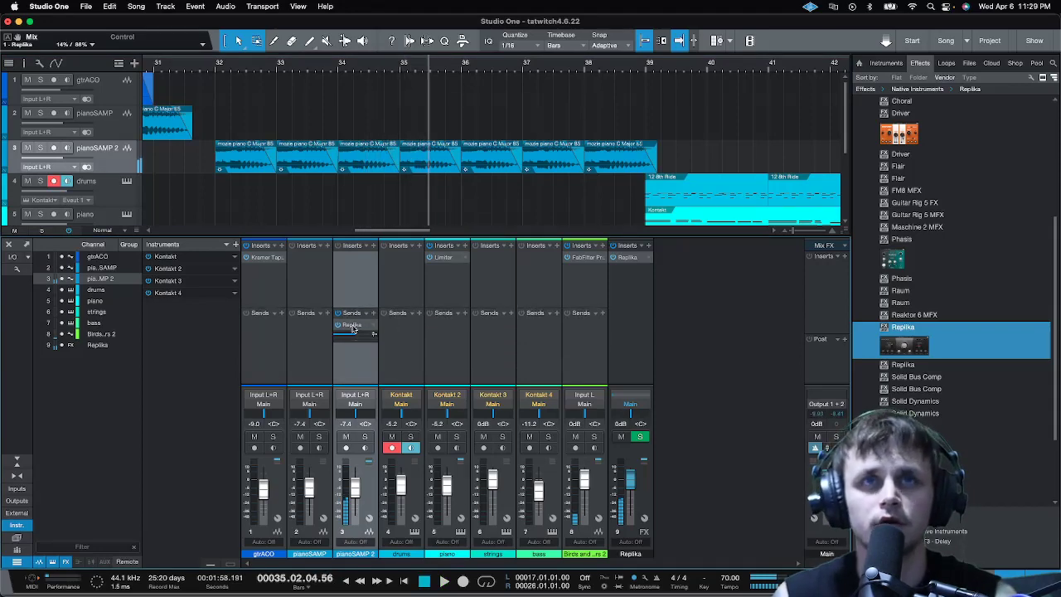
pyautogui.moveTo(352, 330); pyautogui.dragTo(308, 327)
pyautogui.doubleClick(307, 325)
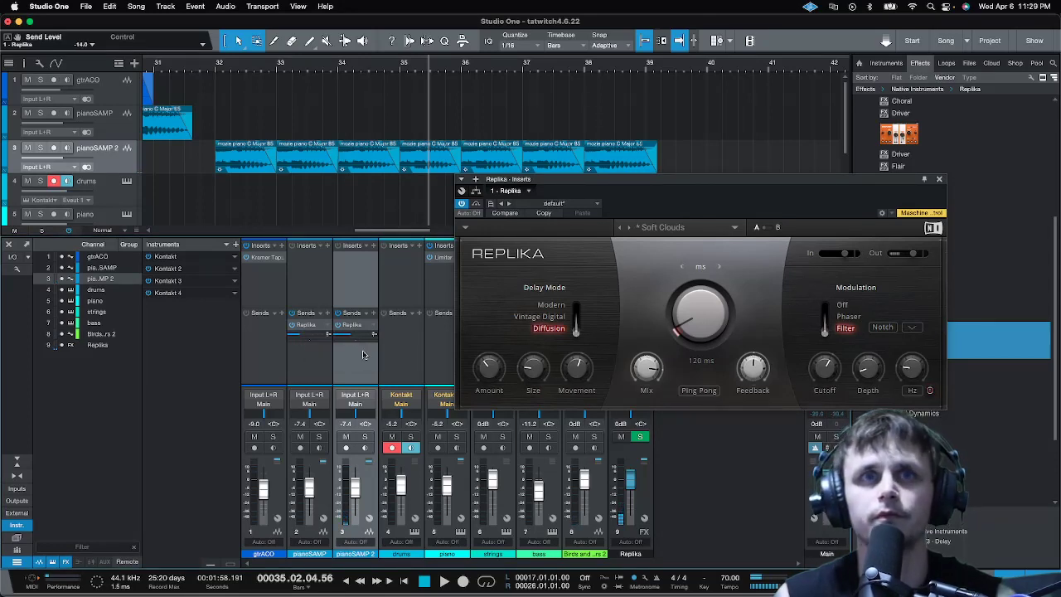
pyautogui.moveTo(299, 338); pyautogui.dragTo(247, 338)
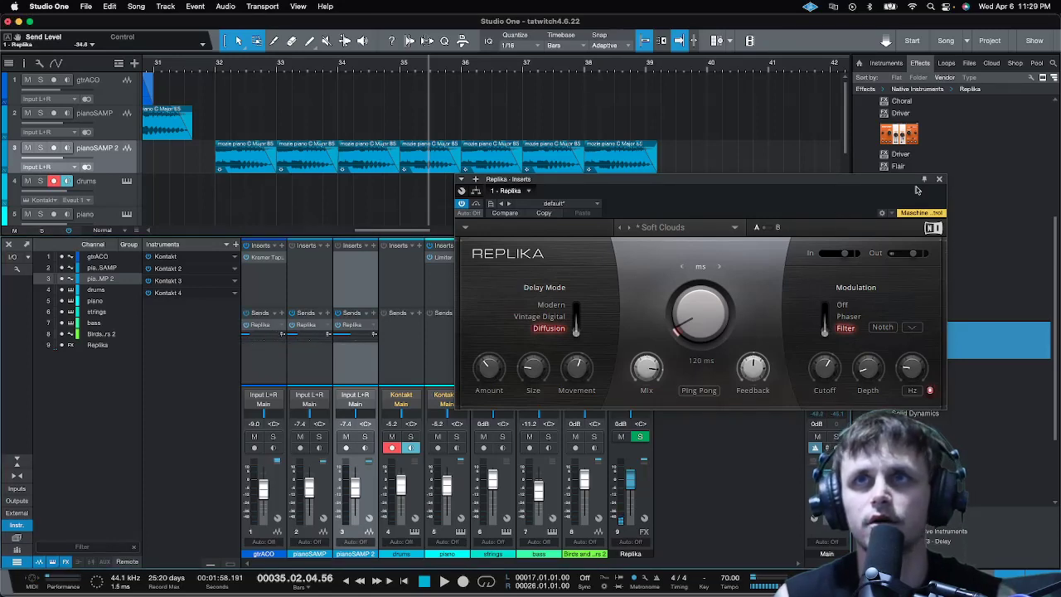
pyautogui.click(939, 179)
# Arm the bass track and play the song from bar 32 to bar 38 to rehearse a bass line
pyautogui.click(215, 64)
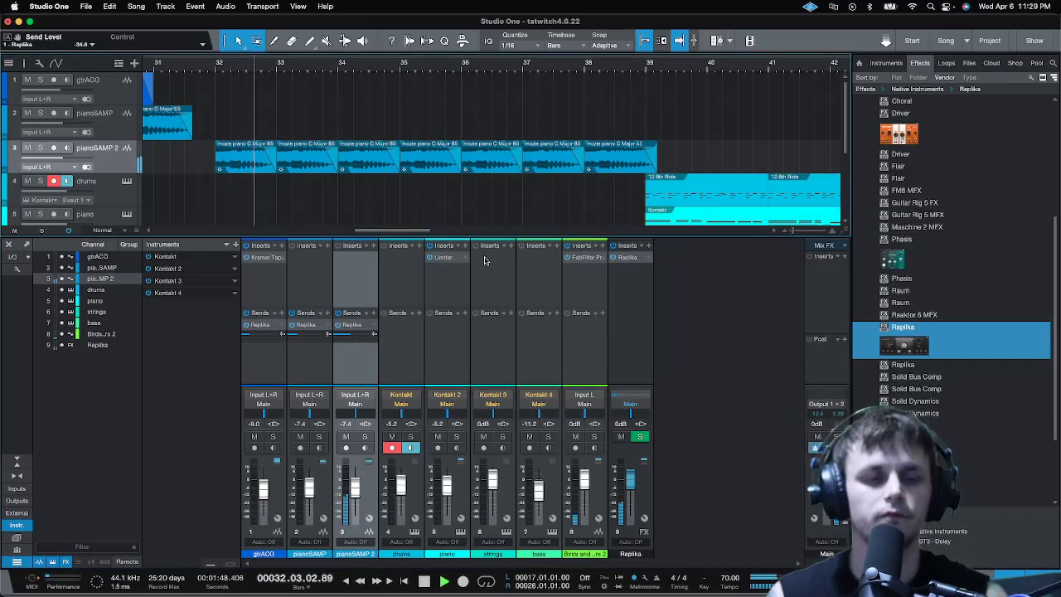
pyautogui.press('space')
pyautogui.scroll(-3, 116, 175)
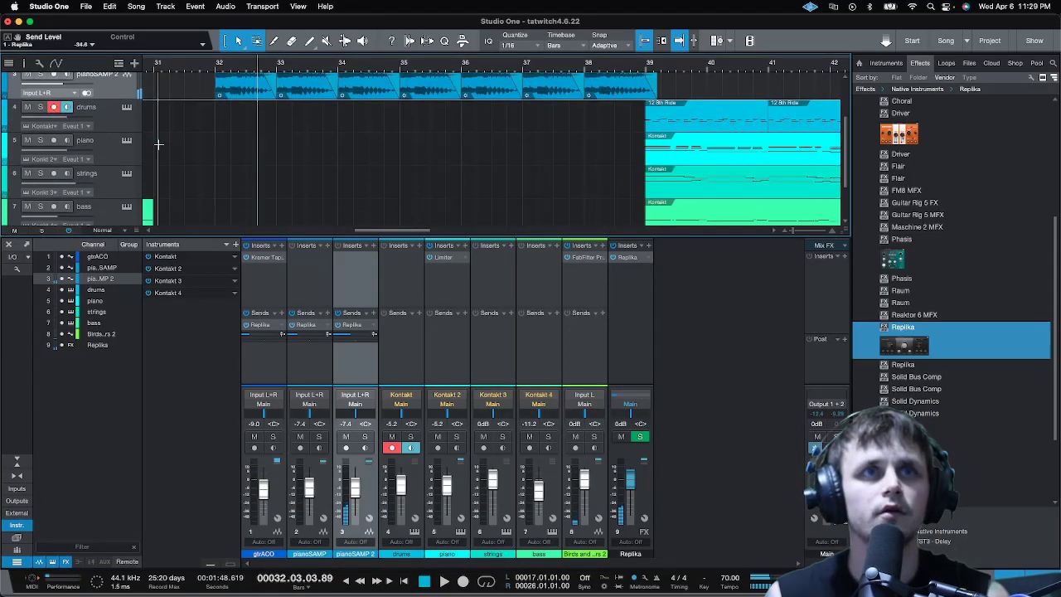
pyautogui.click(105, 216)
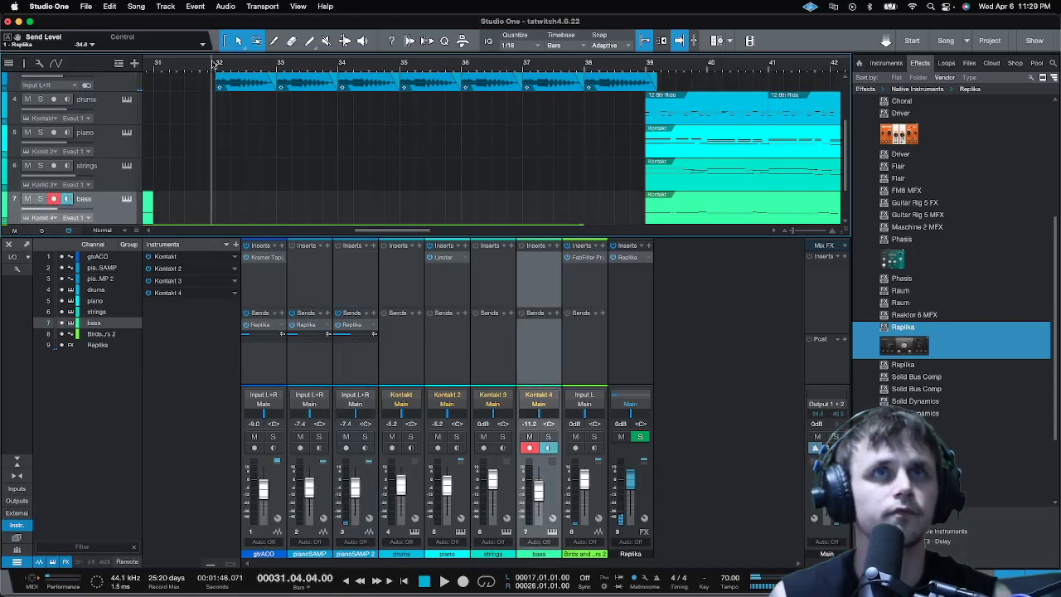
pyautogui.press('space')
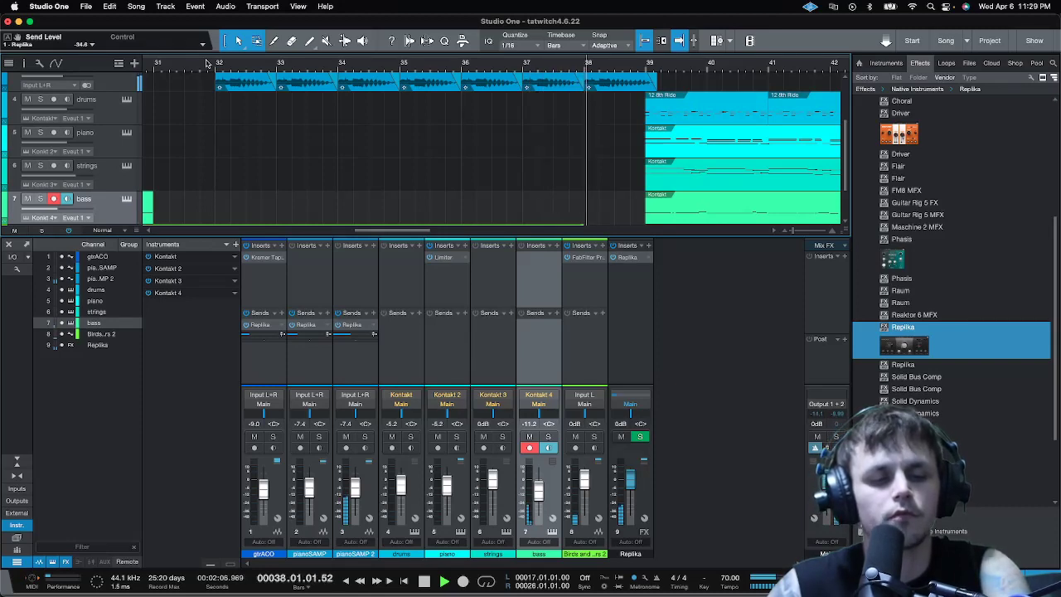
pyautogui.press('space')
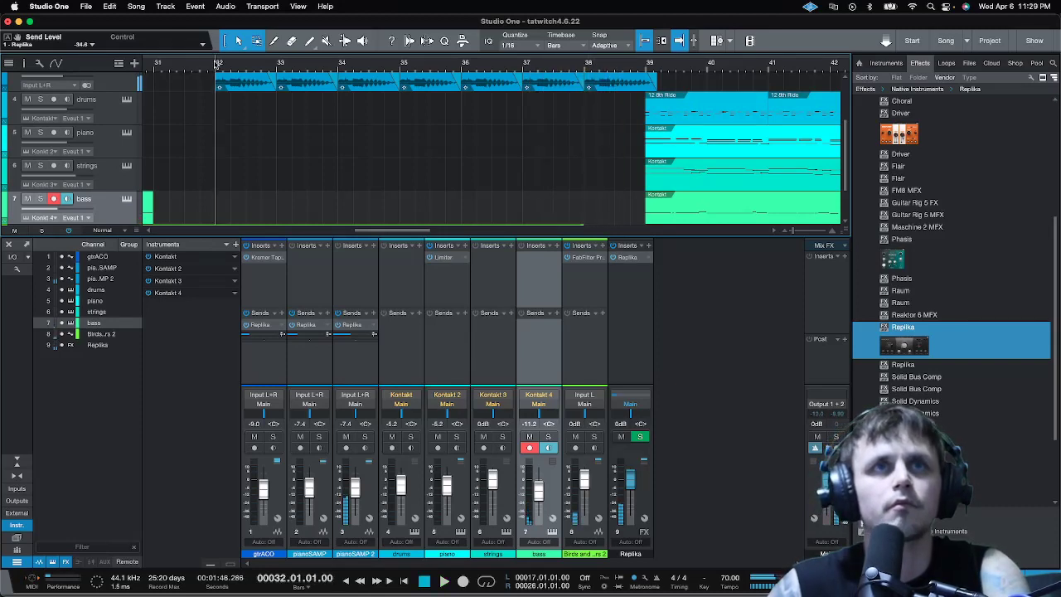
# Mute the birds audio track and close the mixer to show the full arrangement
pyautogui.scroll(-2, 110, 181)
pyautogui.click(29, 178)
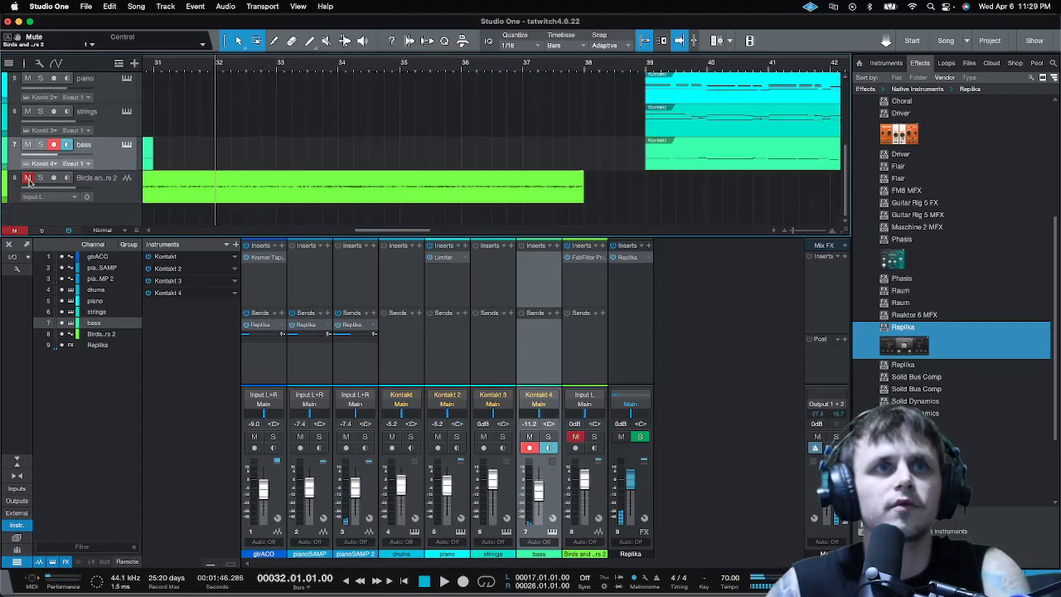
pyautogui.scroll(5, 136, 167)
pyautogui.press('space')
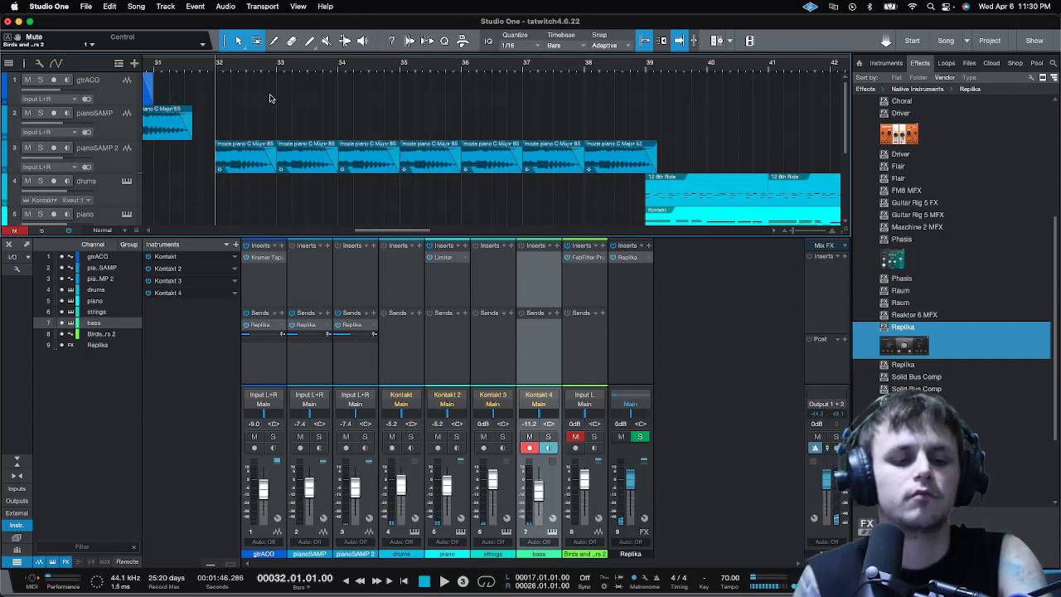
pyautogui.press('KP_Multiply')
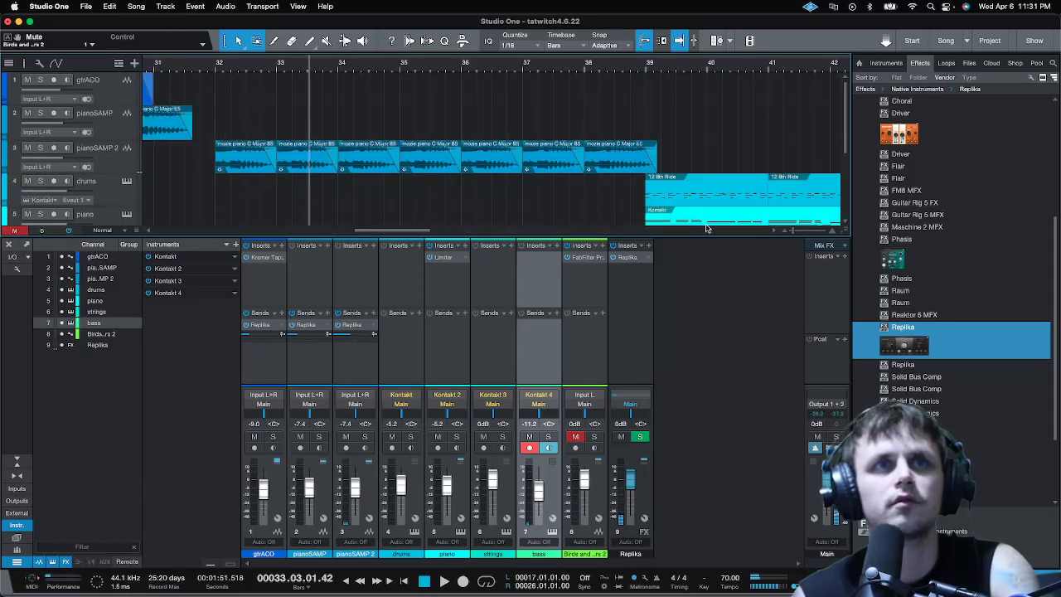
pyautogui.click(8, 247)
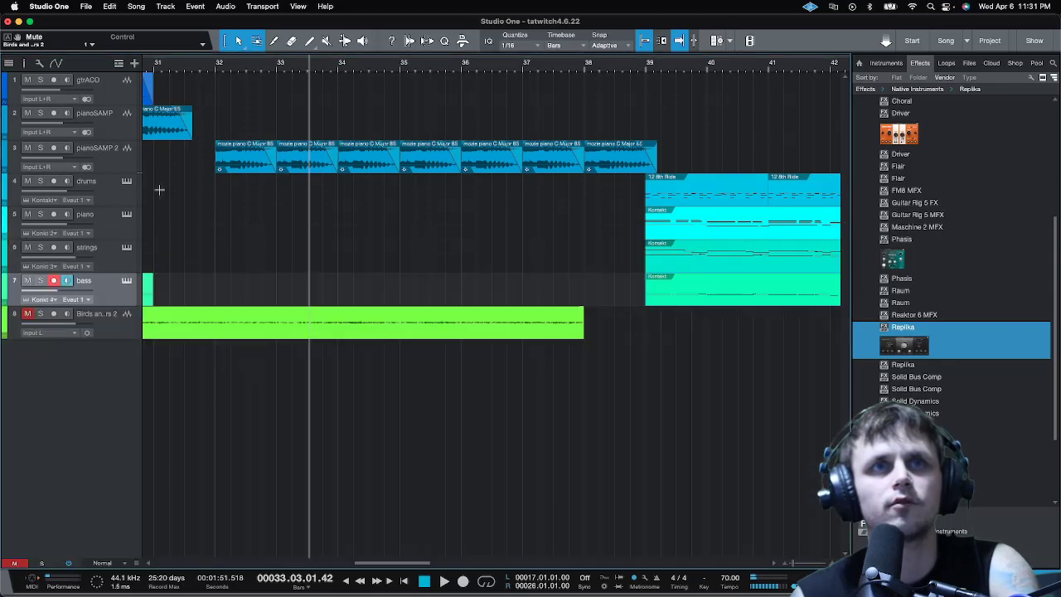
# Try recording a bass take from bar 32 on the bass track
pyautogui.click(217, 70)
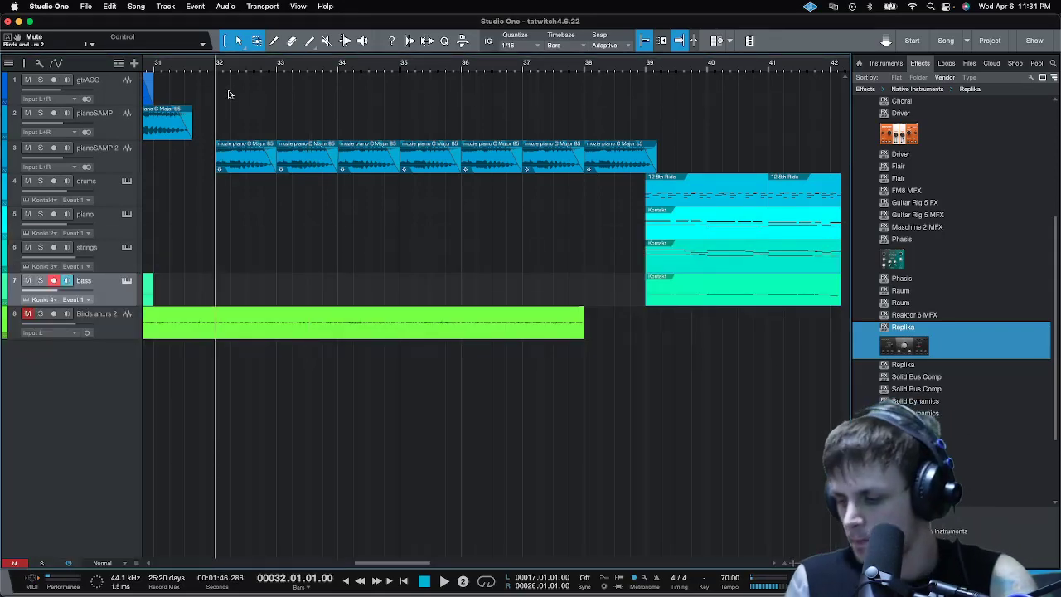
pyautogui.press('KP_Multiply')
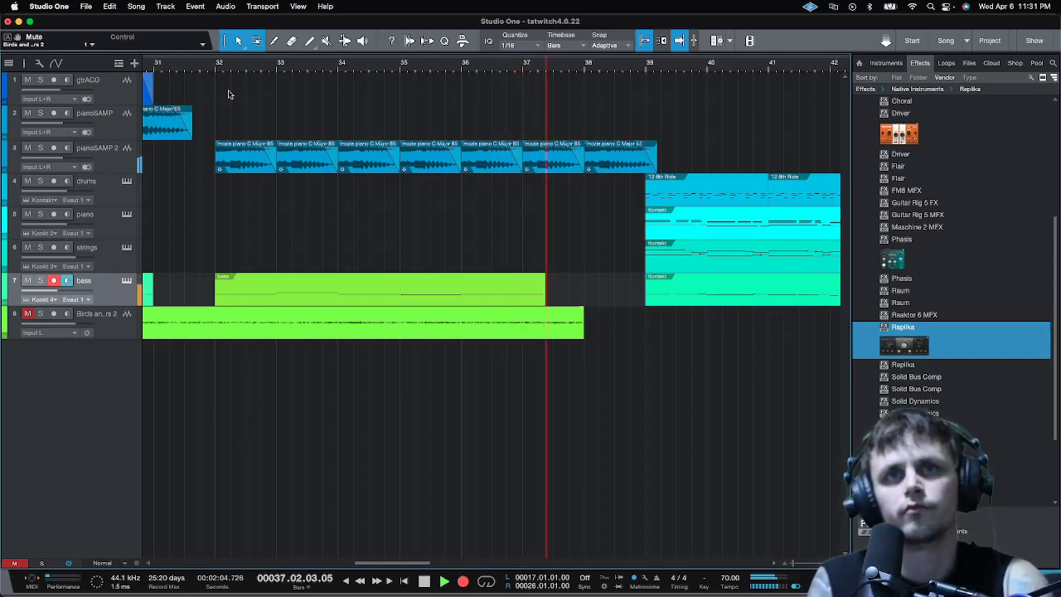
pyautogui.press('space')
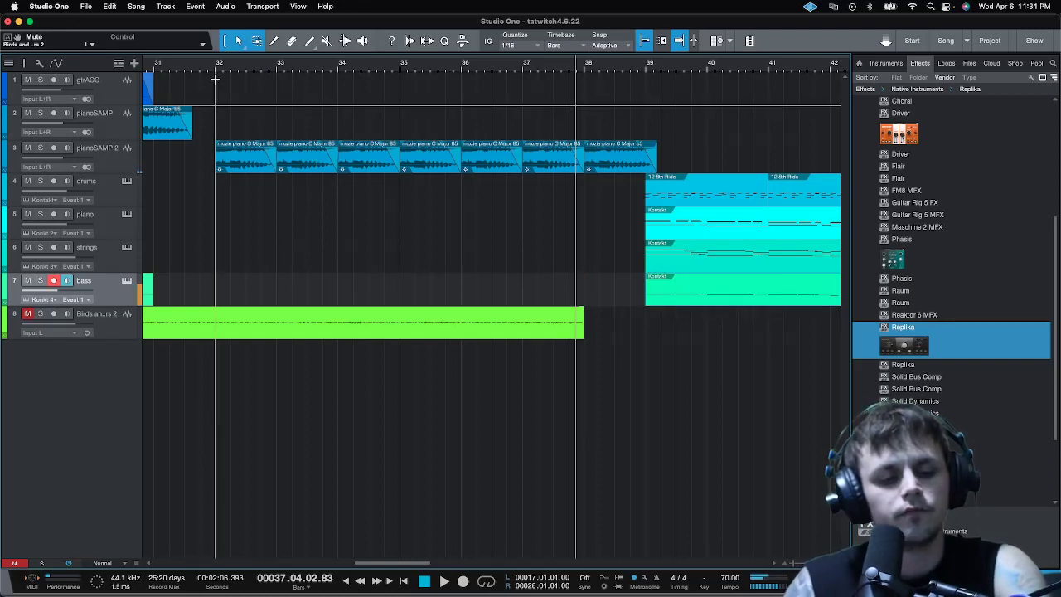
# Rehearse the bass line over the looped piano samples, replaying passages between bars 32 and 38
pyautogui.click(274, 67)
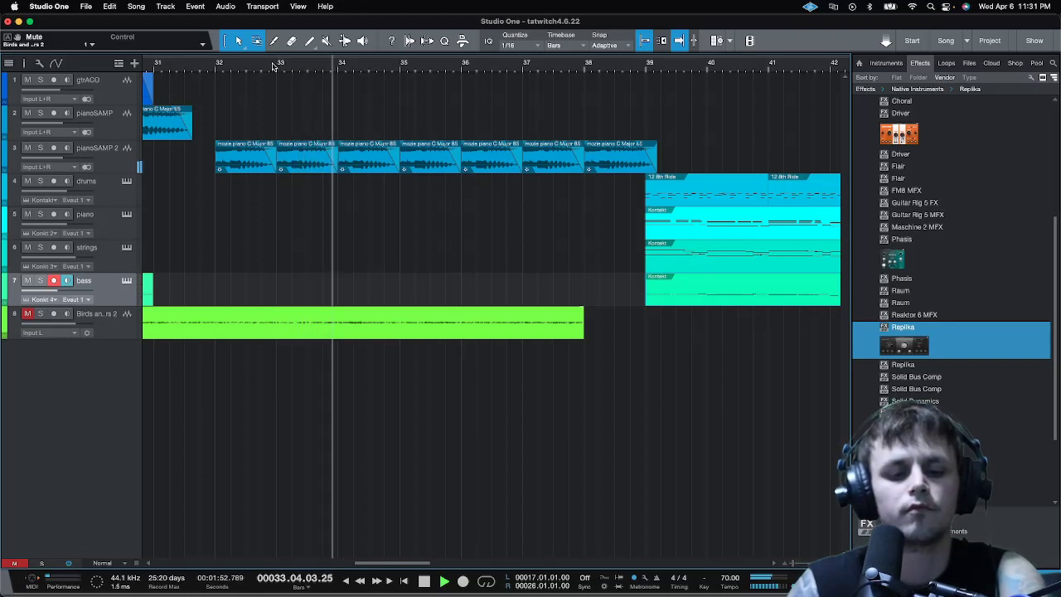
pyautogui.click(280, 66)
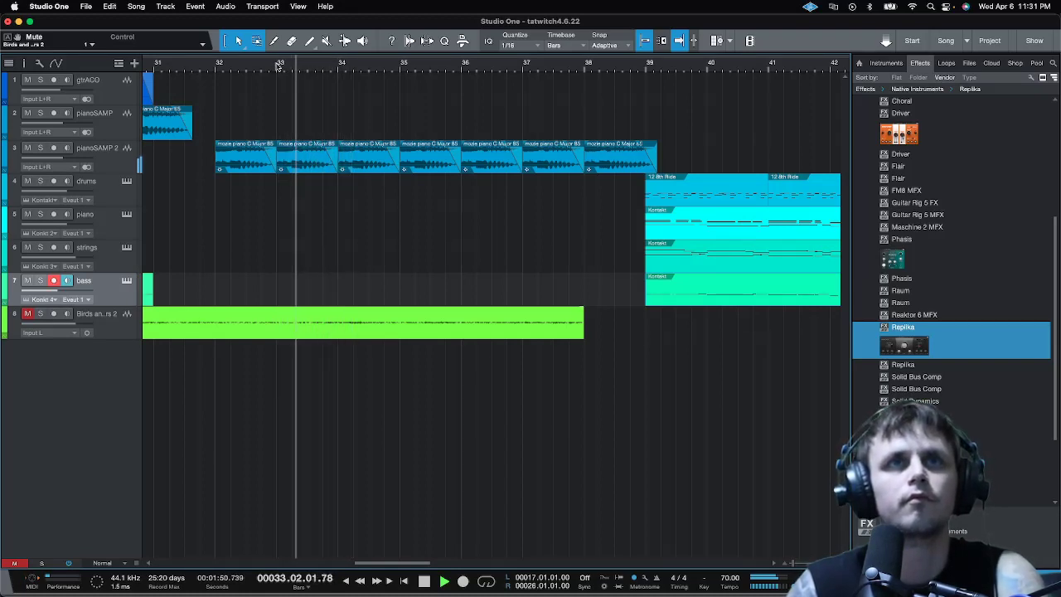
pyautogui.click(277, 66)
pyautogui.click(248, 66)
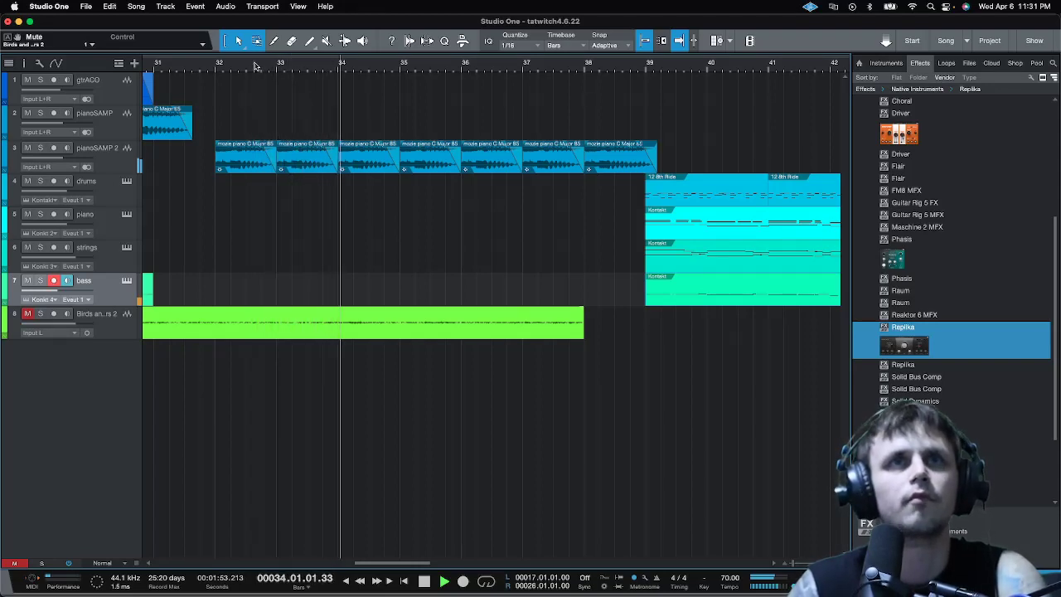
pyautogui.click(219, 68)
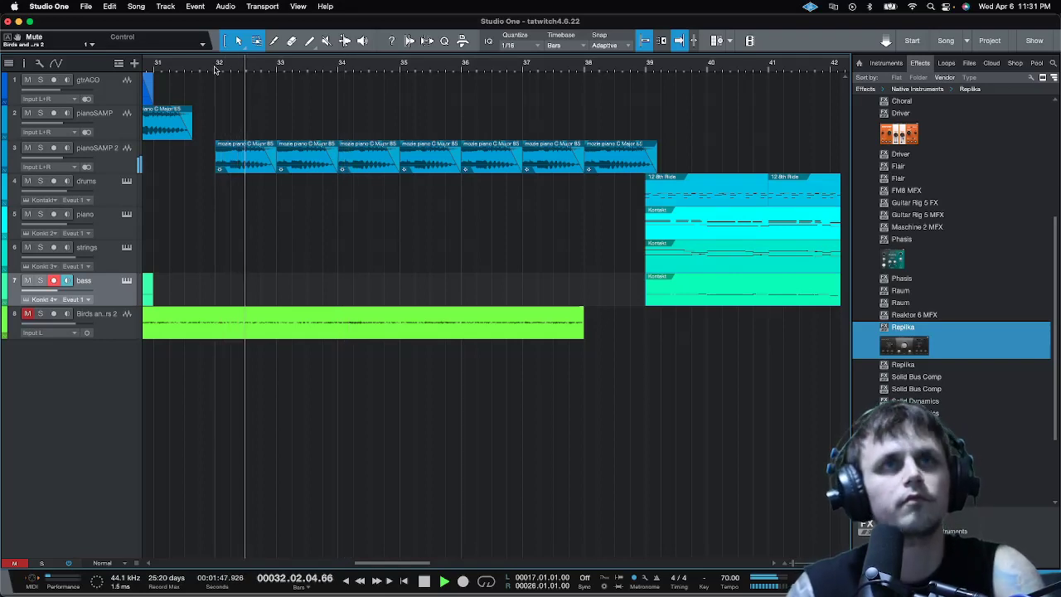
pyautogui.click(216, 70)
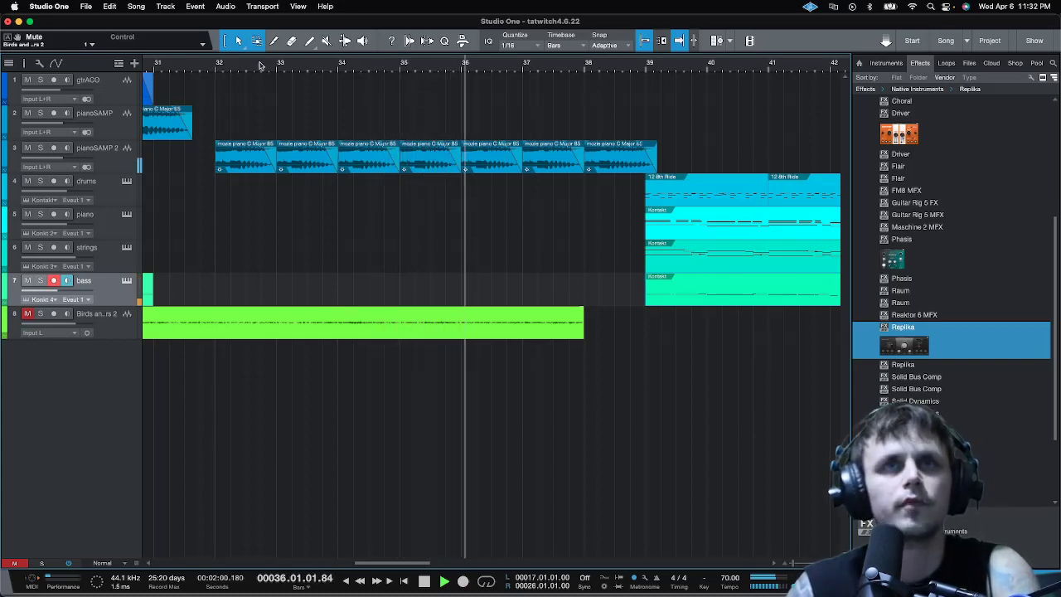
pyautogui.click(386, 67)
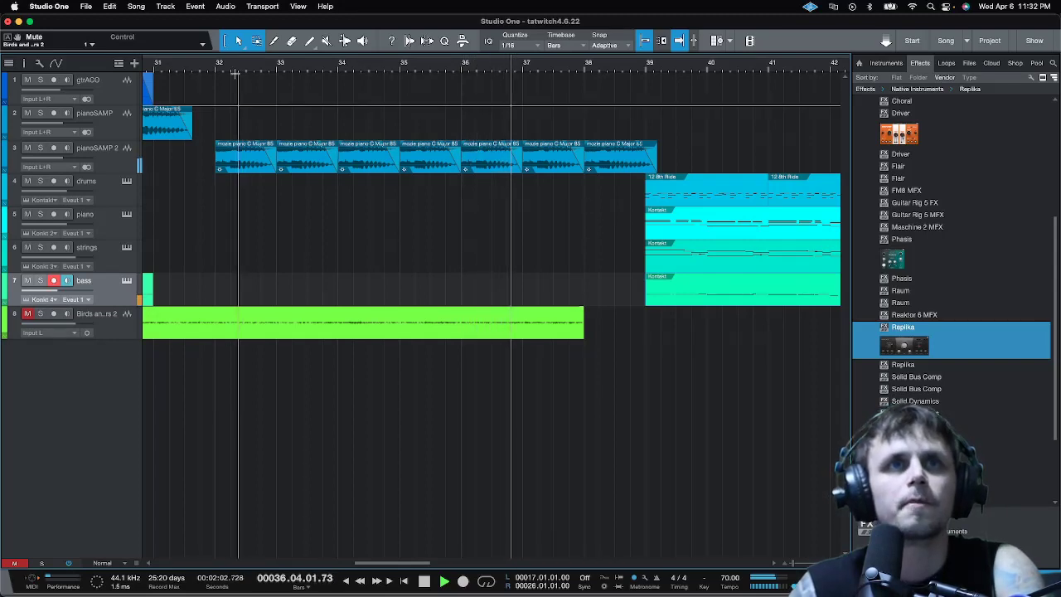
pyautogui.click(200, 66)
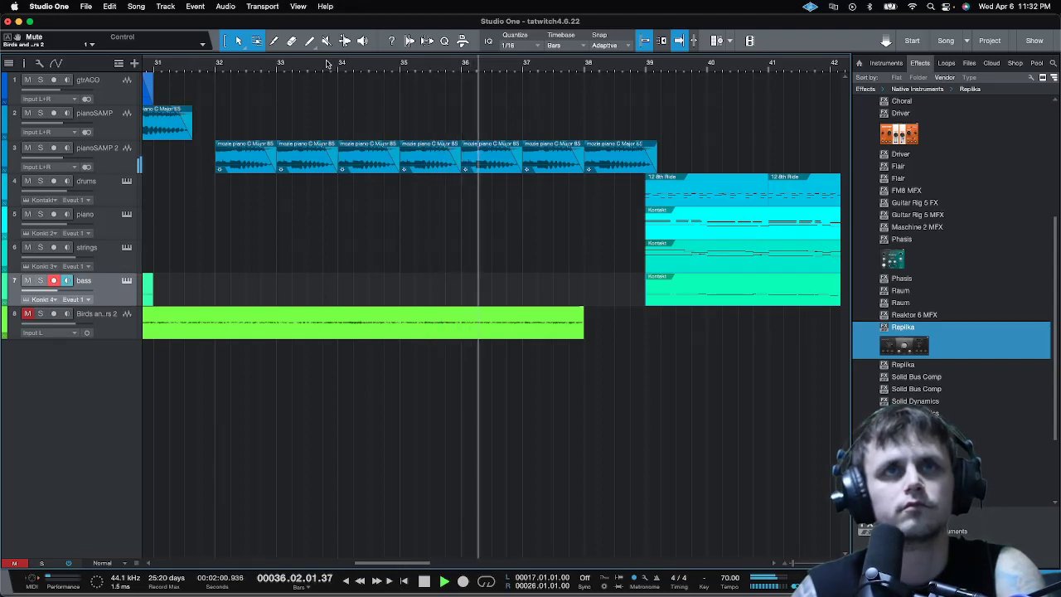
pyautogui.click(395, 65)
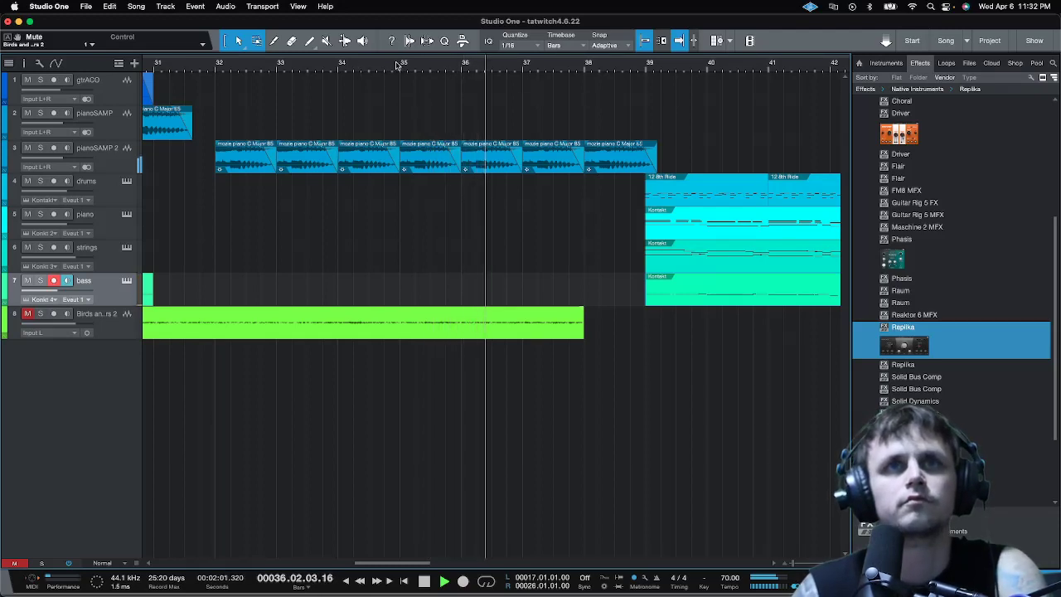
pyautogui.click(397, 65)
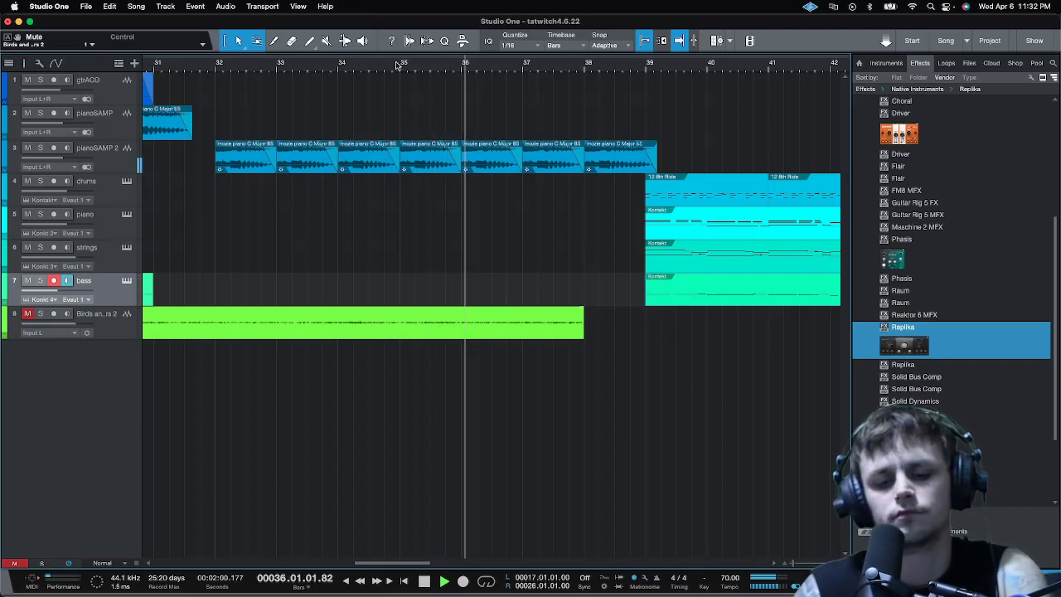
pyautogui.click(397, 66)
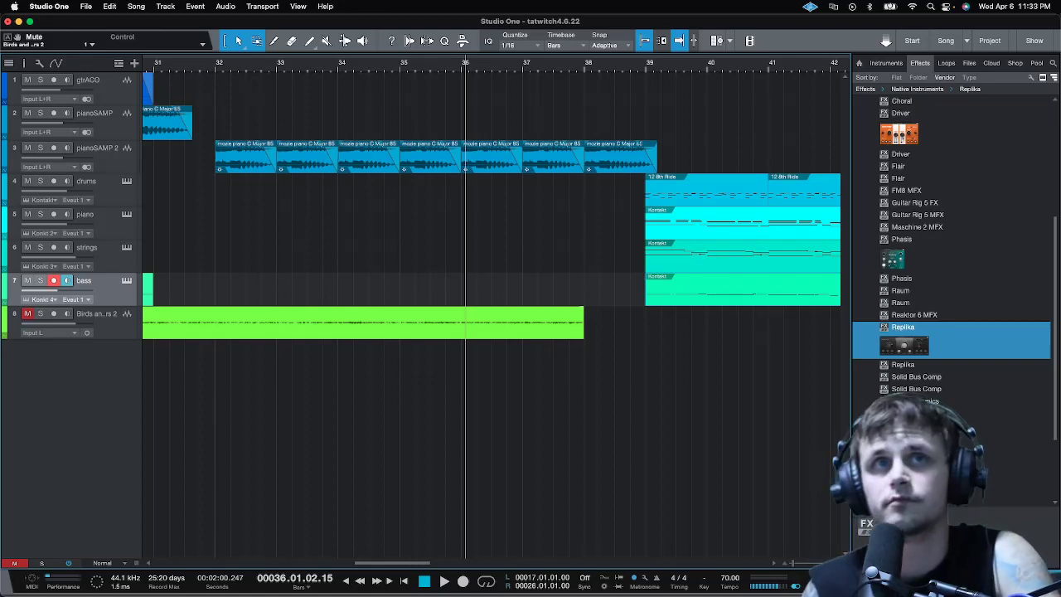
pyautogui.click(211, 70)
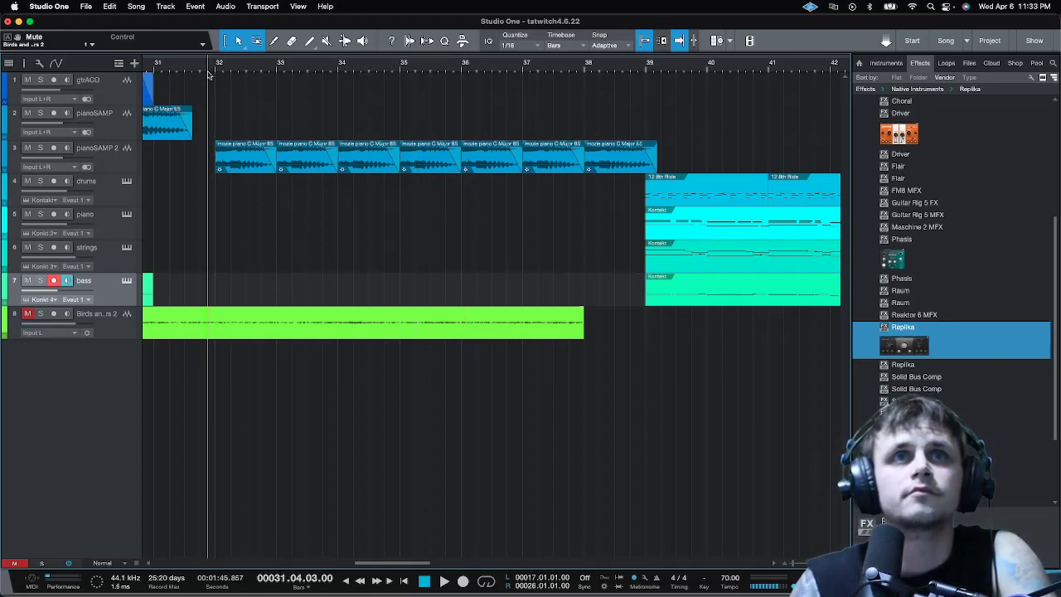
pyautogui.press('space')
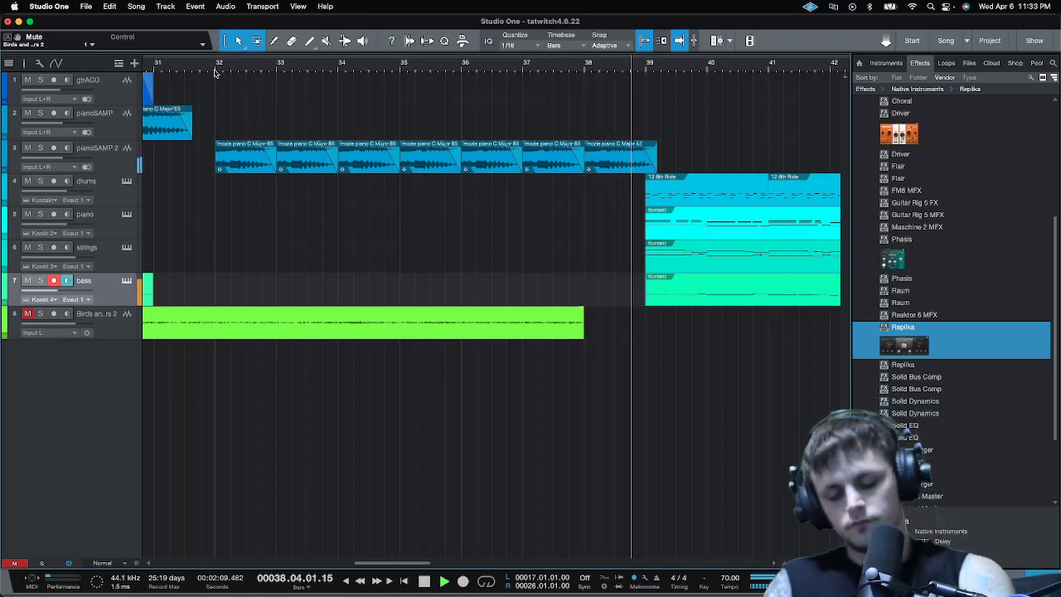
# Record a bass part from bar 32 to bar 39 on the bass track
pyautogui.click(215, 65)
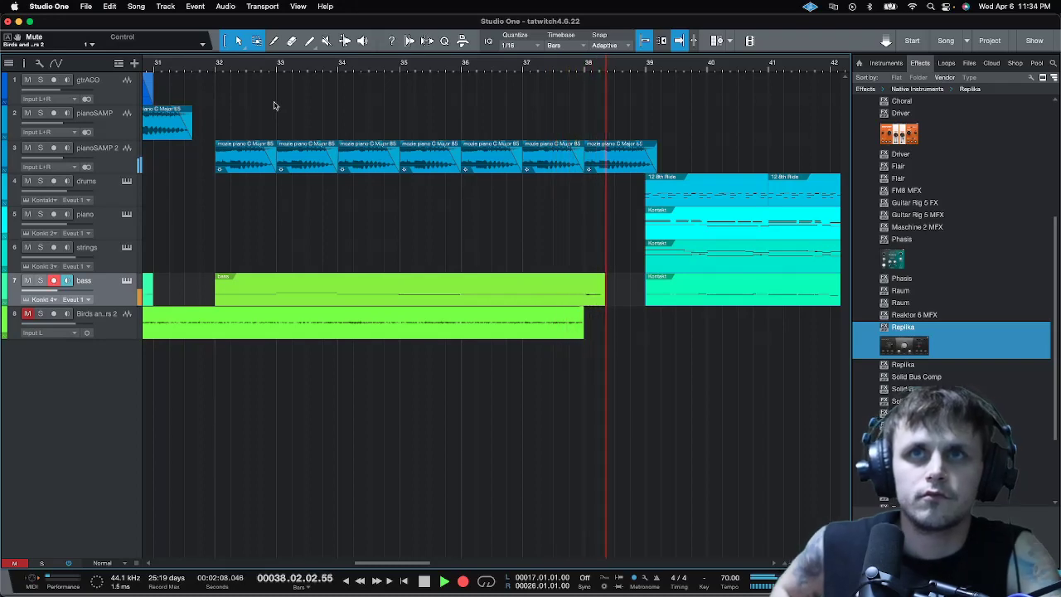
pyautogui.press('space')
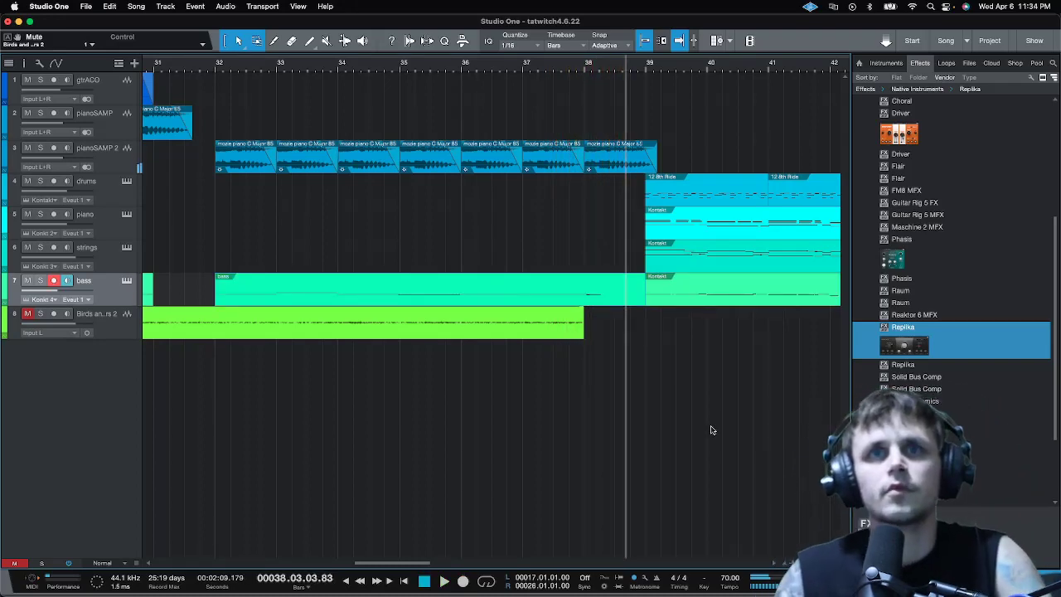
# Open the recorded bass part in the note editor and play it from shortly before bar 35
pyautogui.doubleClick(554, 304)
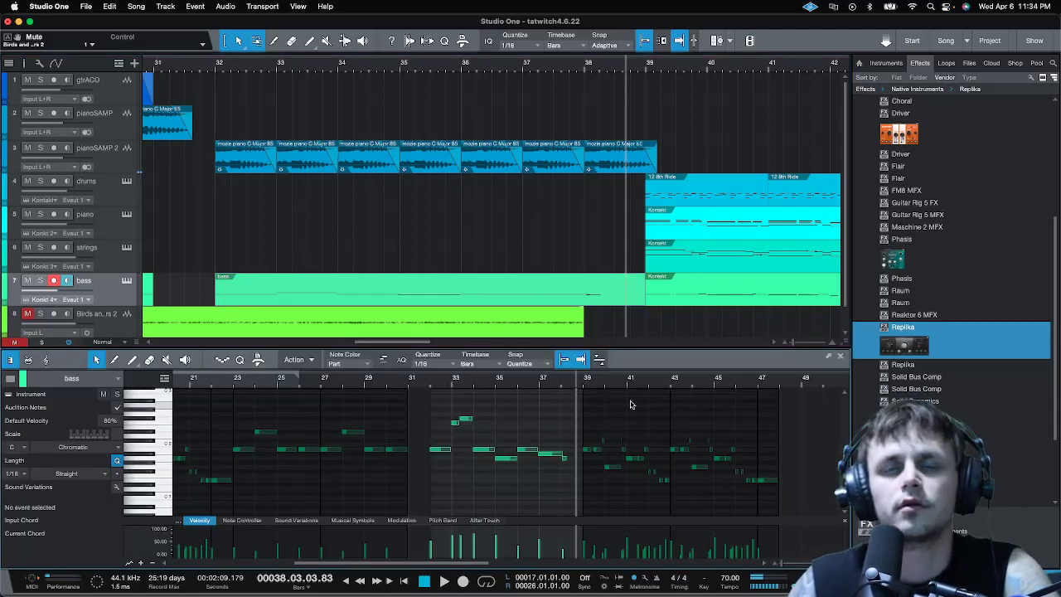
pyautogui.click(492, 67)
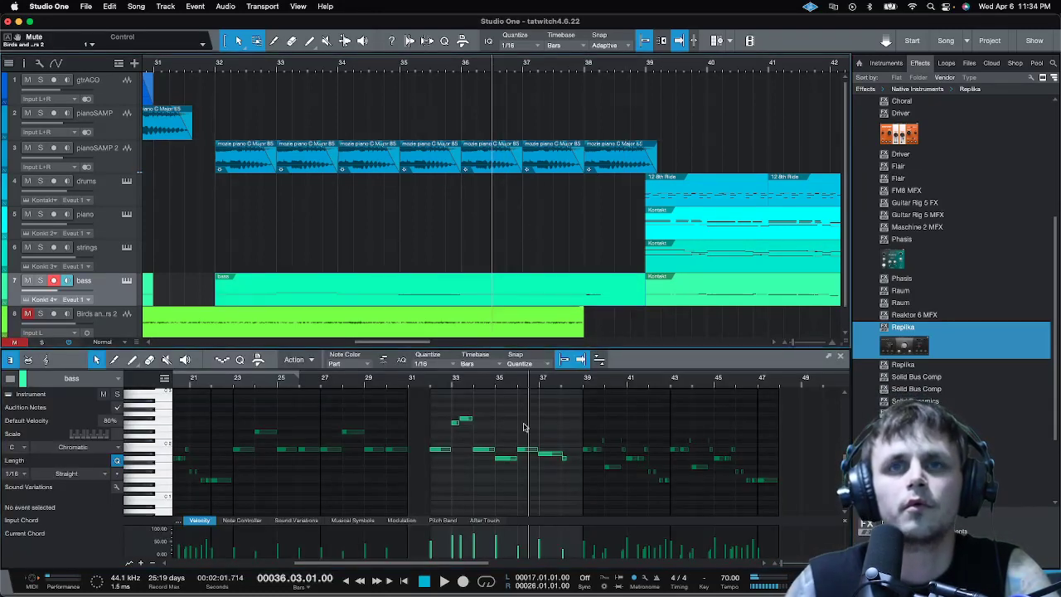
pyautogui.click(489, 380)
pyautogui.press('space')
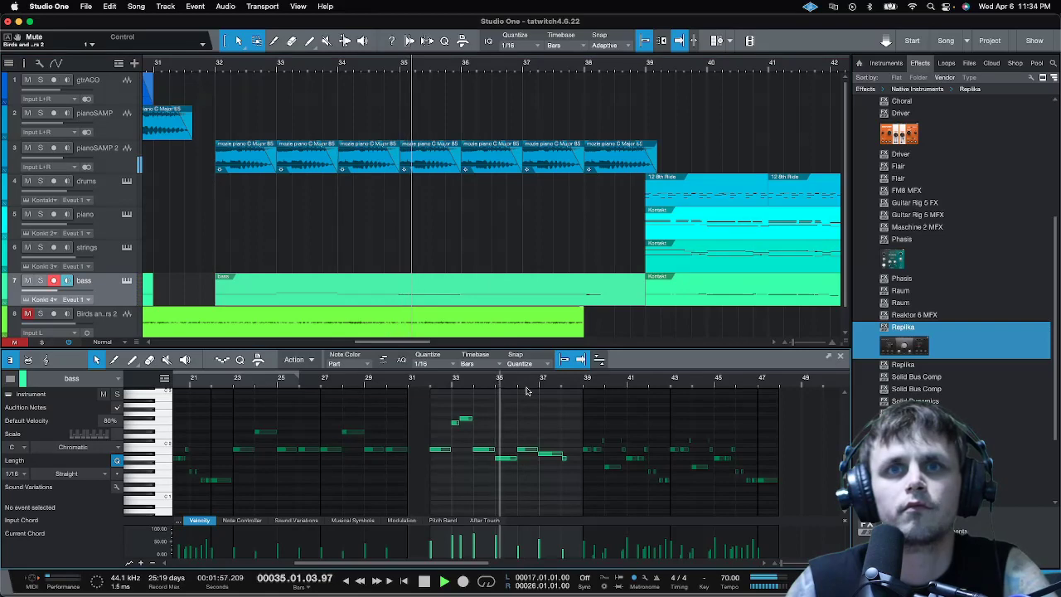
# Lower the bass note at bar 35 to G1 and align the start of the A#1 note with bar 37
pyautogui.scroll(5, 525, 391)
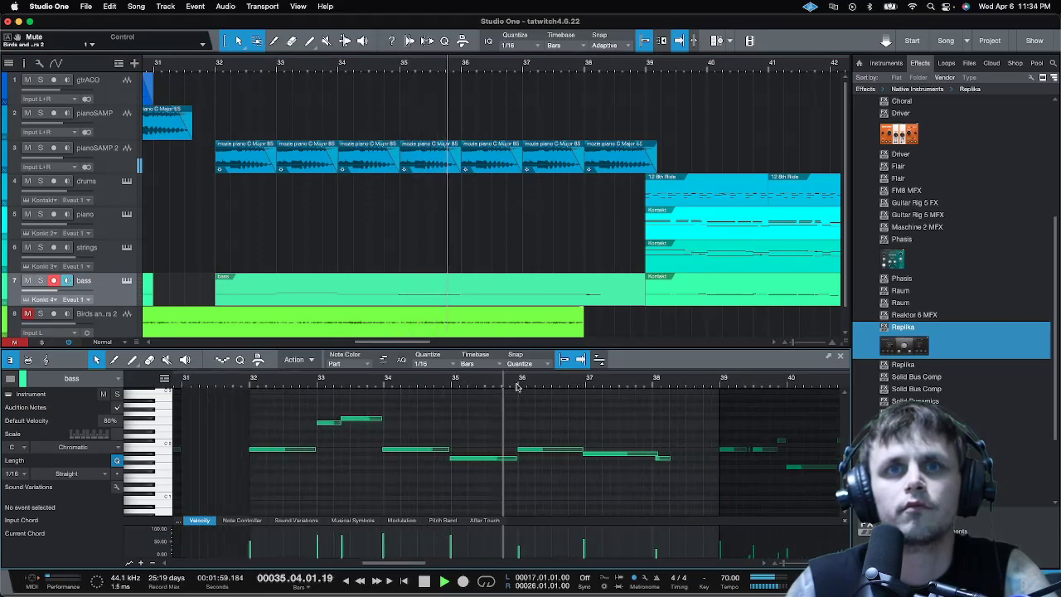
pyautogui.click(469, 460)
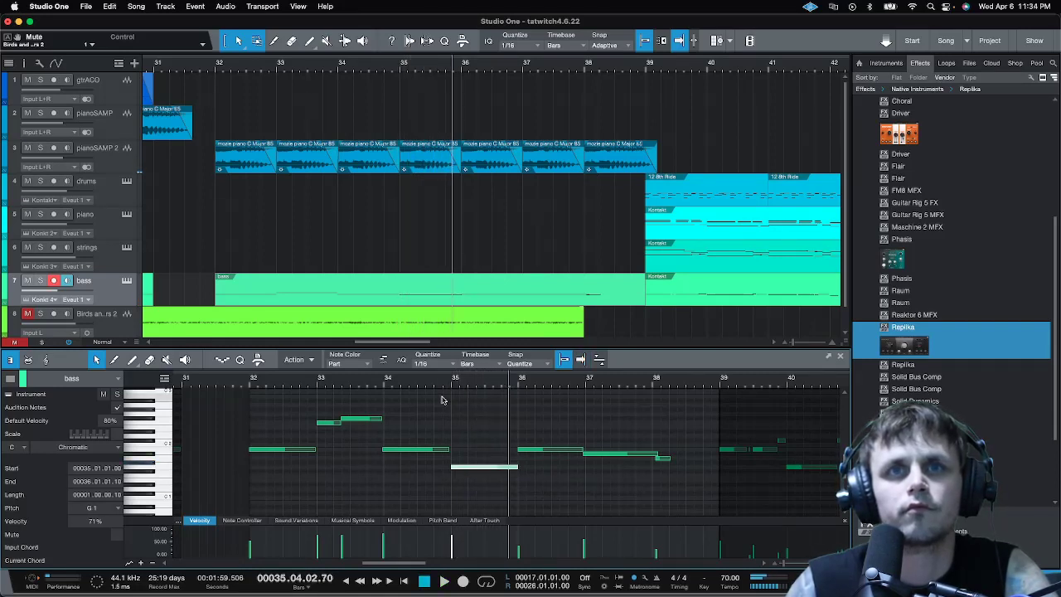
pyautogui.click(447, 386)
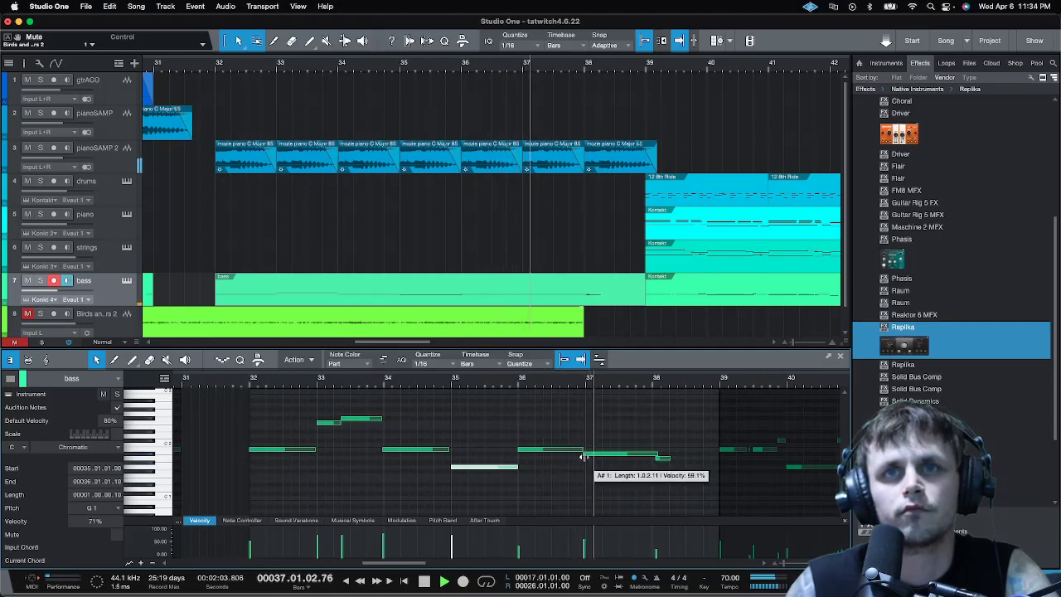
pyautogui.moveTo(582, 456); pyautogui.dragTo(585, 455)
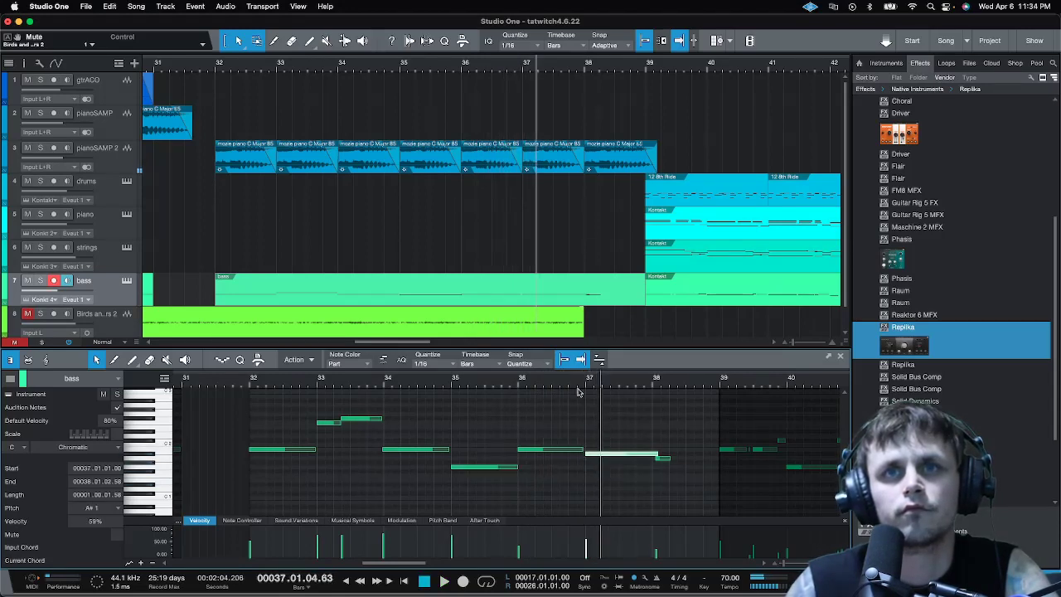
# Move the last bass note to B1 at bar 38, extend it to 38.04.04.00, and play the arrangement through to bar 47
pyautogui.click(662, 459)
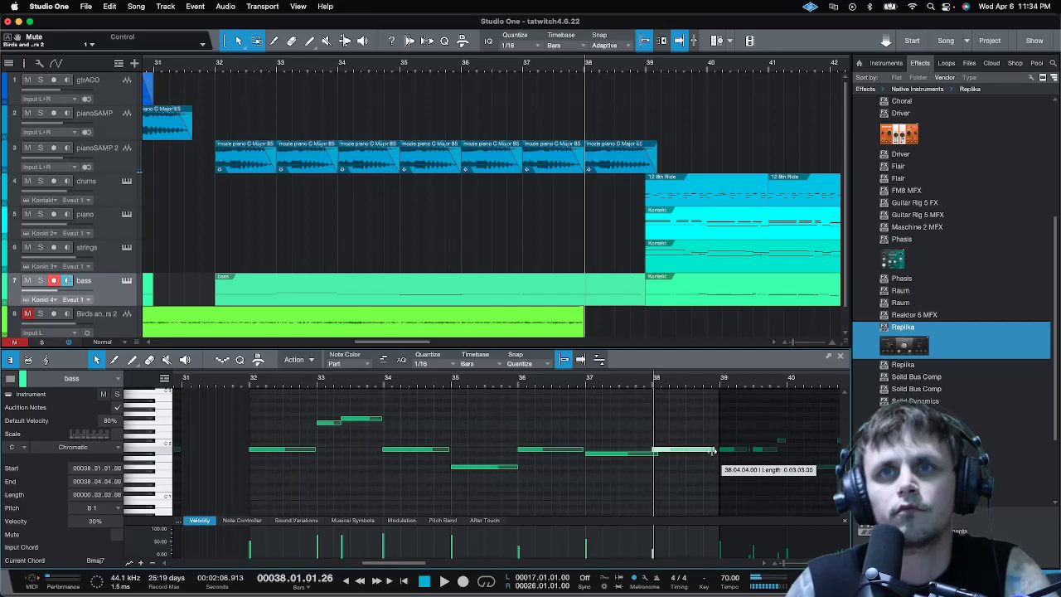
pyautogui.click(640, 381)
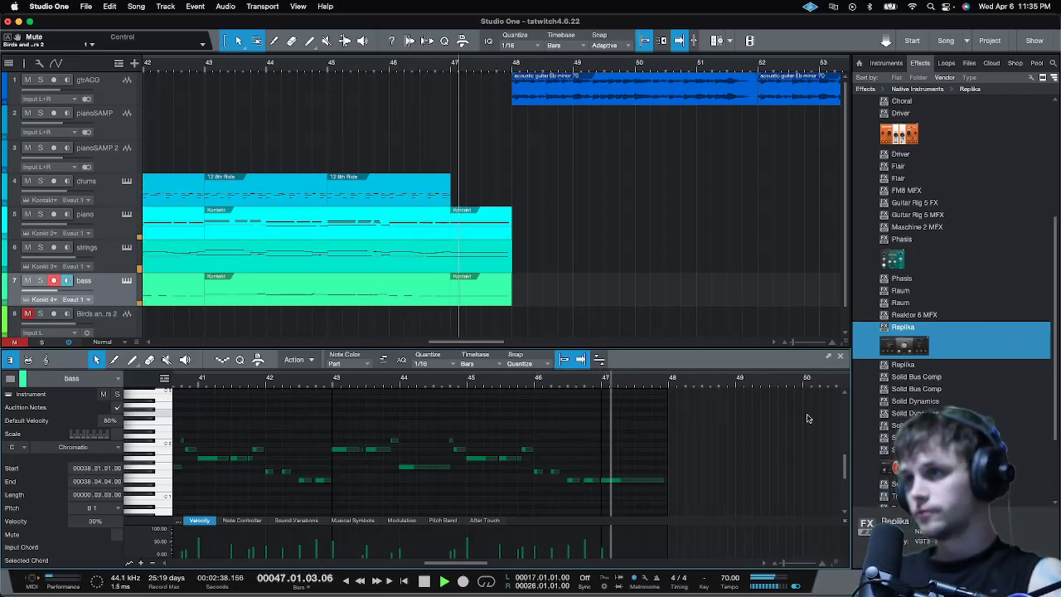
pyautogui.press('space')
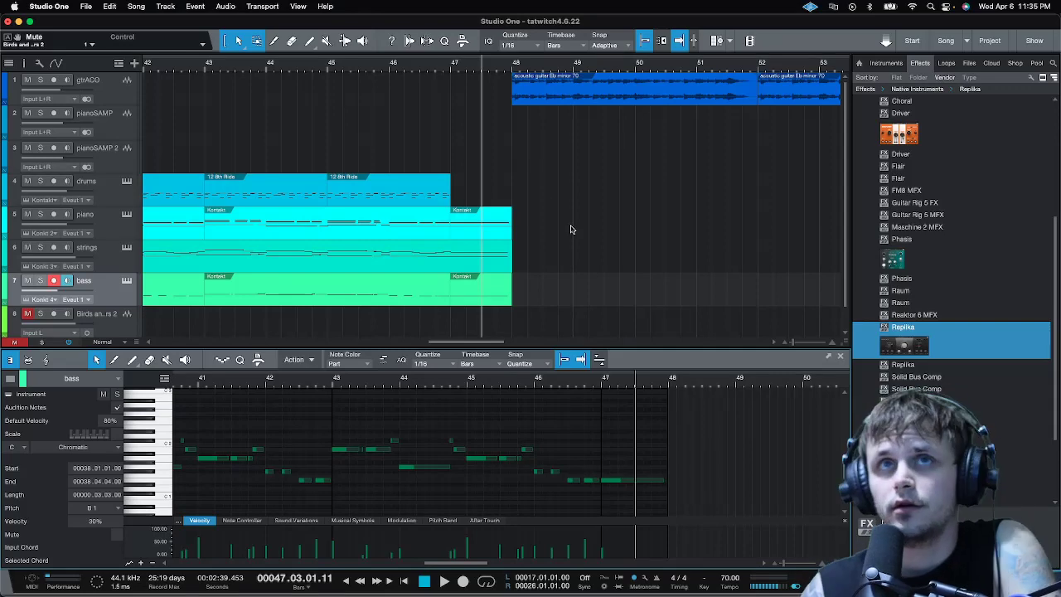
# Return to bar 32 and check the transpose settings of the pianoSAMP 2 samples at bars 33 and 35
pyautogui.press('w')
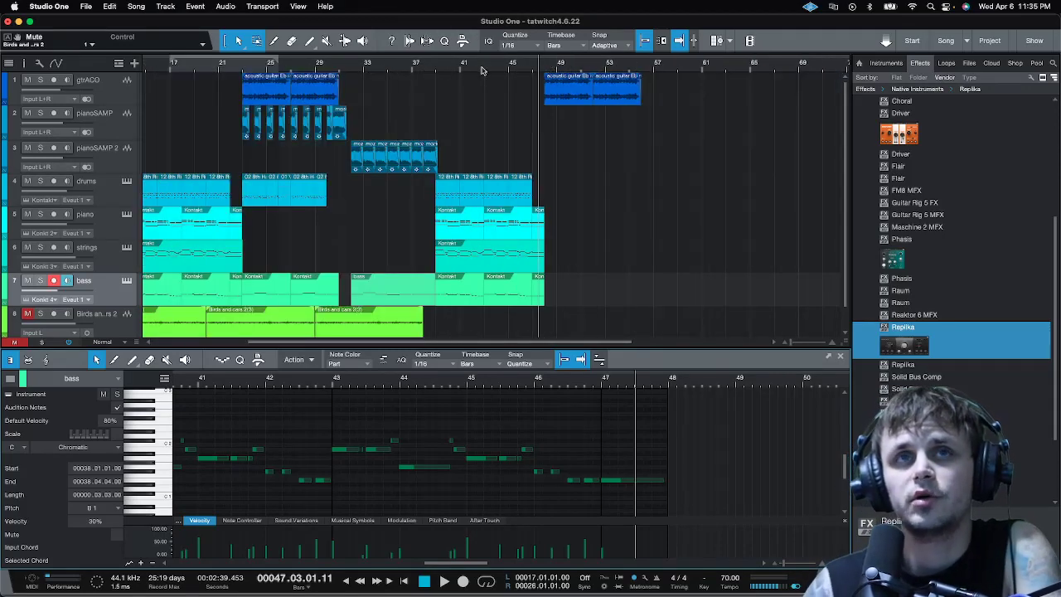
pyautogui.click(344, 65)
pyautogui.press('e')
pyautogui.press('e')
pyautogui.press('e')
pyautogui.press('e')
pyautogui.press('e')
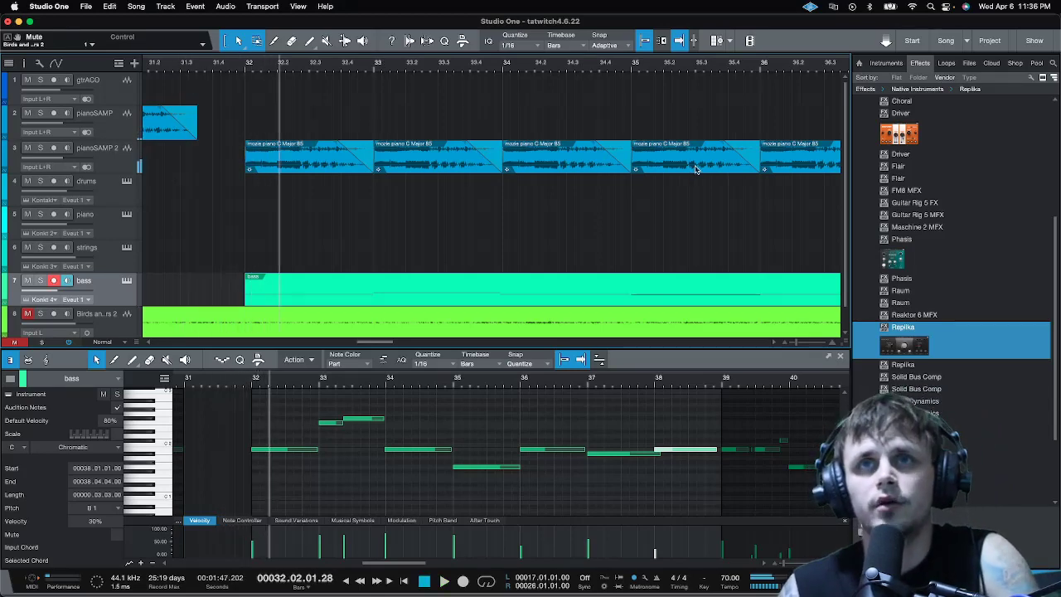
pyautogui.rightClick(696, 167)
pyautogui.click(466, 165)
pyautogui.rightClick(466, 166)
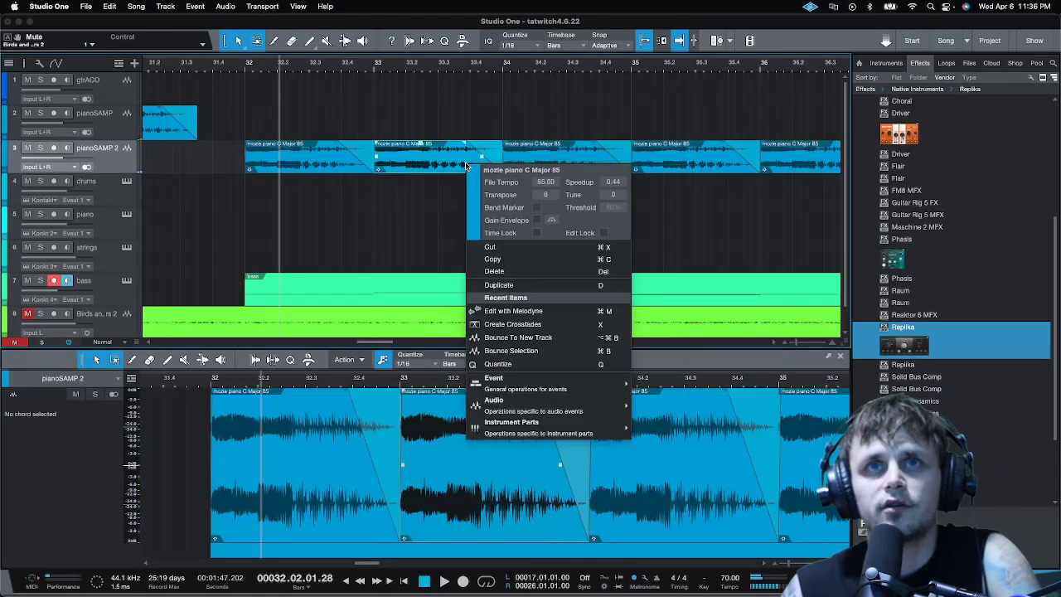
pyautogui.rightClick(687, 170)
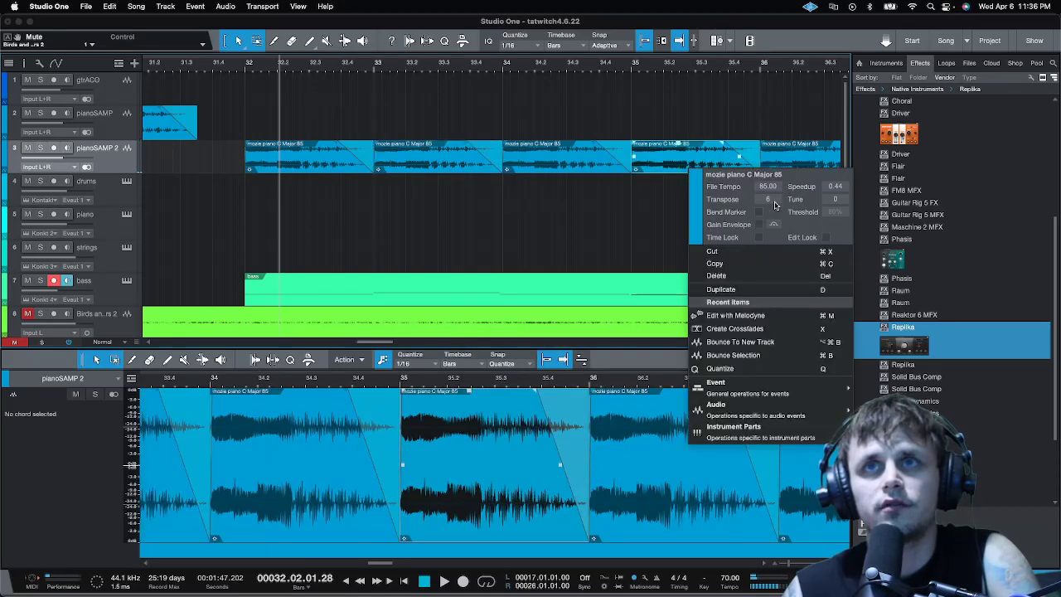
pyautogui.click(606, 238)
# Reopen the bass part, play it from shortly before bar 33, and delete the G1 note at bar 35
pyautogui.click(675, 297)
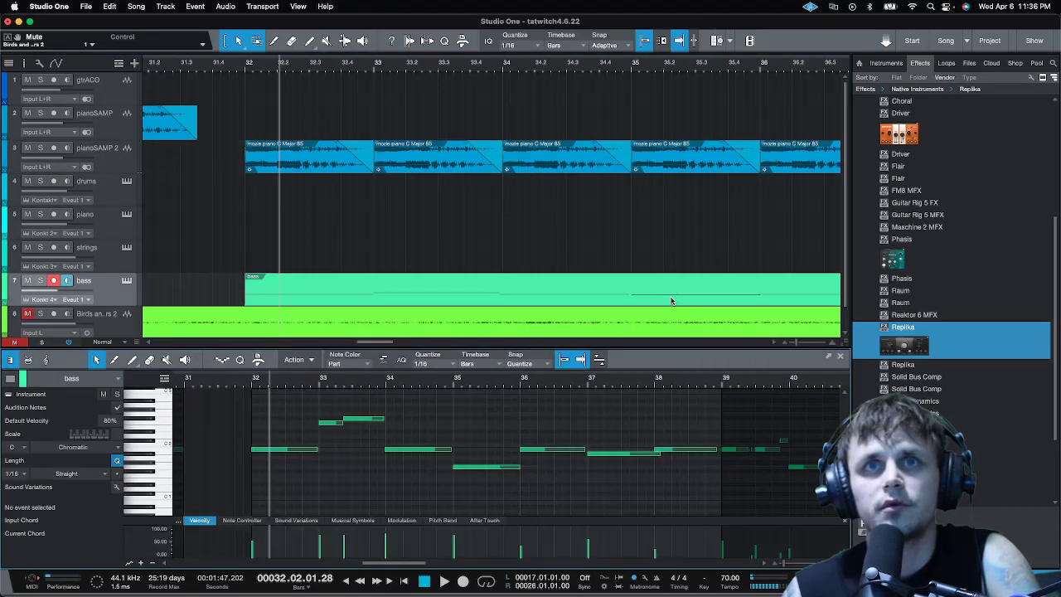
pyautogui.click(307, 381)
pyautogui.press('space')
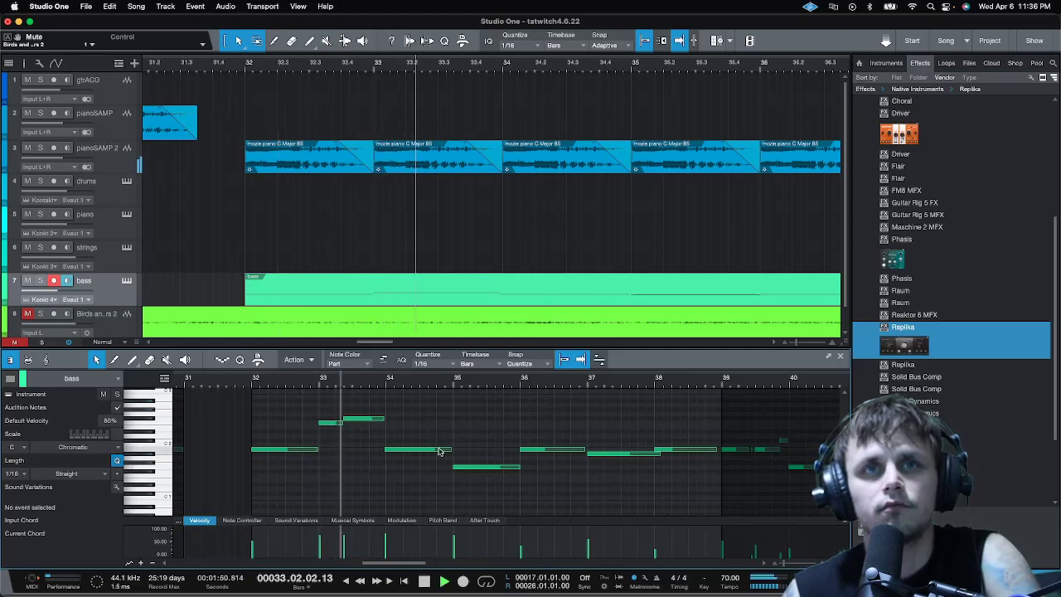
pyautogui.click(486, 467)
pyautogui.press('Delete')
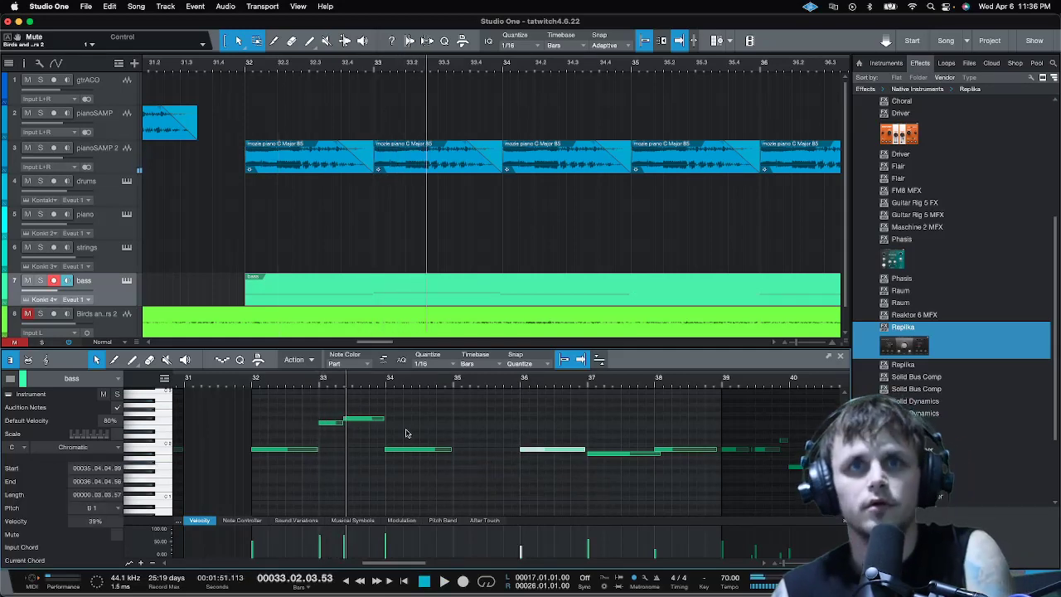
# Copy the two bass notes from bar 33 to bar 35 and play the arrangement from shortly before bar 33 into bar 48
pyautogui.click(332, 422)
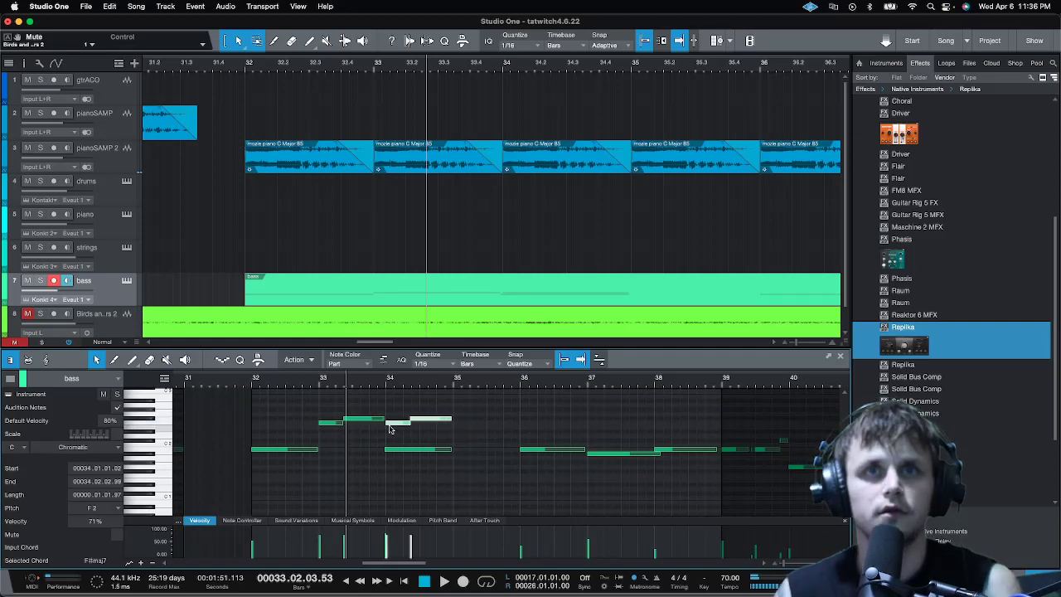
pyautogui.moveTo(390, 428); pyautogui.dragTo(523, 426)
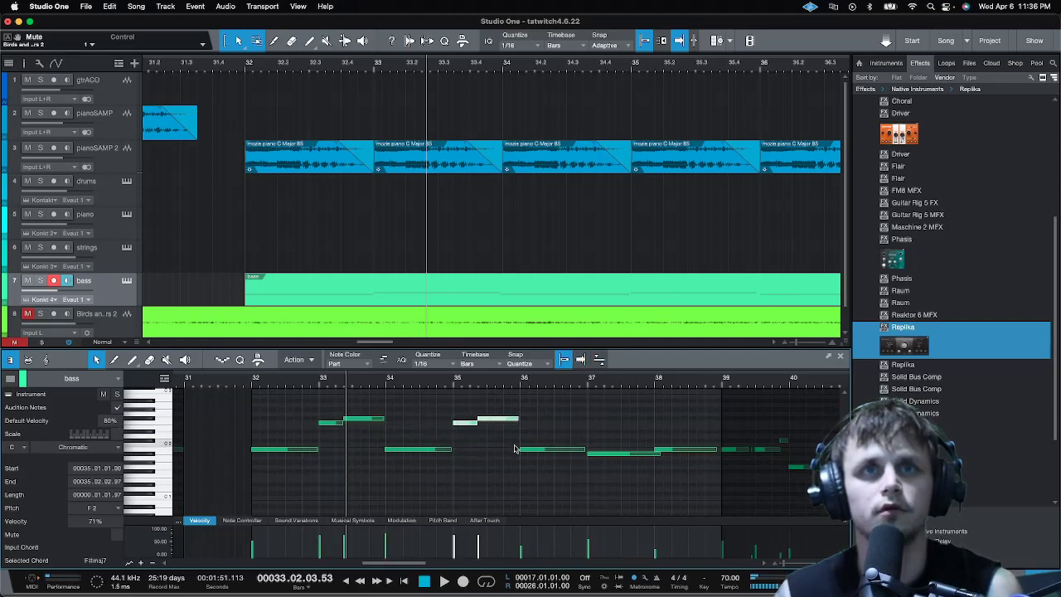
pyautogui.click(313, 383)
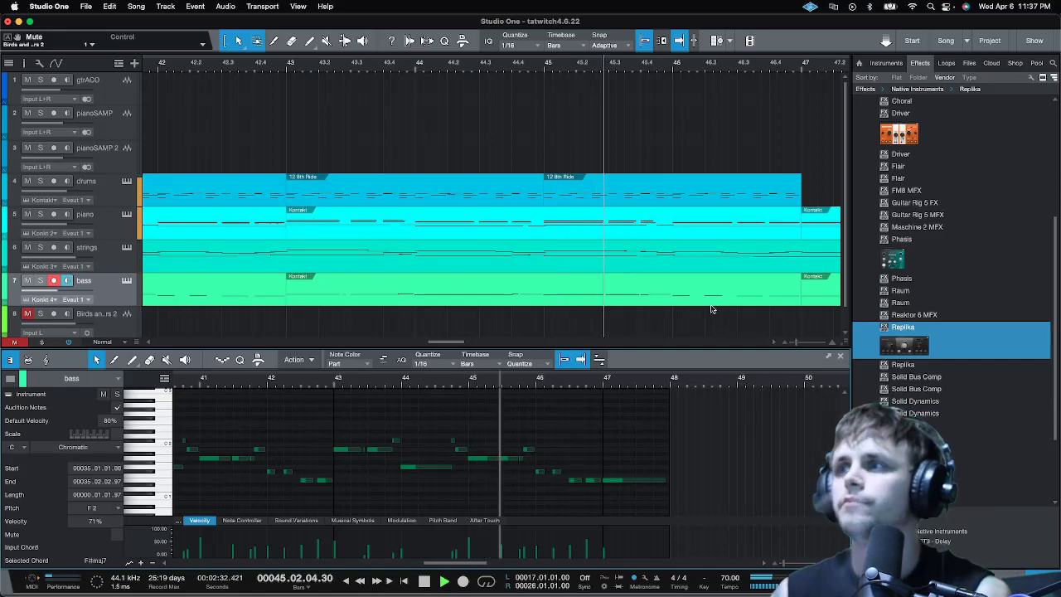
pyautogui.scroll(-3, 636, 83)
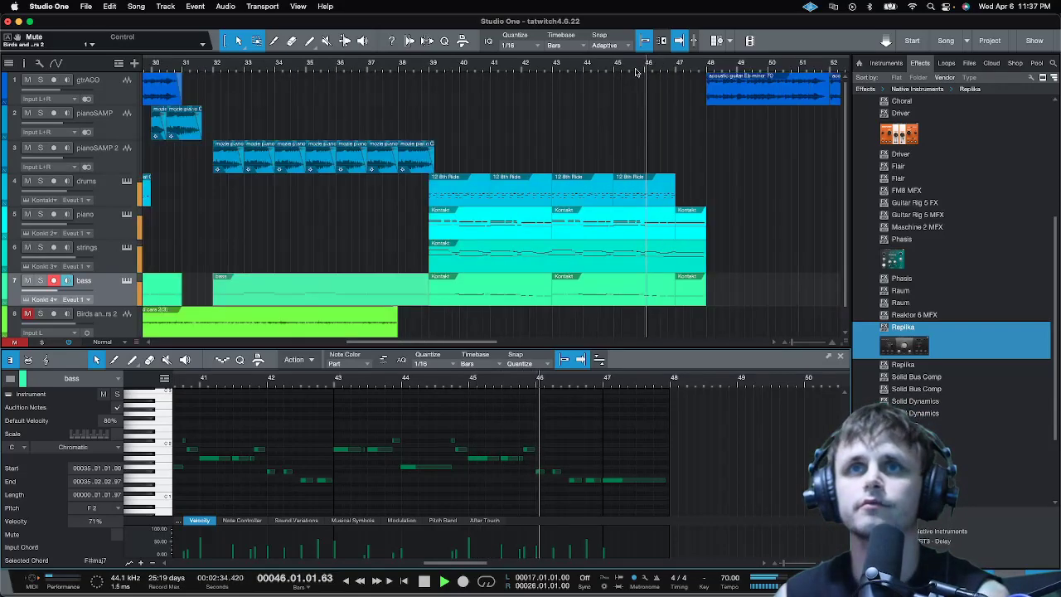
pyautogui.scroll(-3, 636, 74)
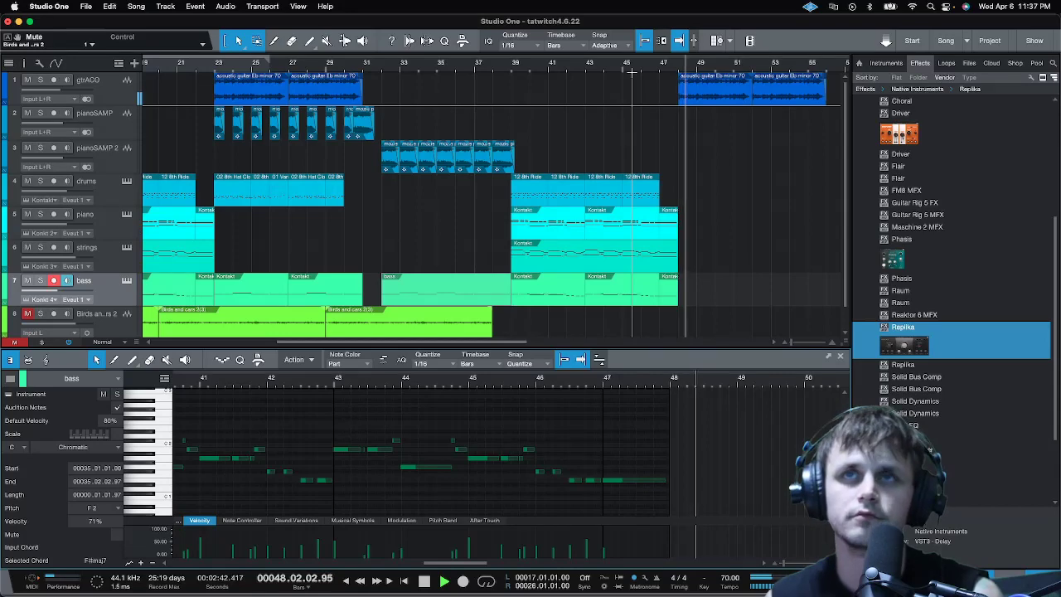
# Extend the ends of the closing piano, strings and bass parts by one beat to 48.2
pyautogui.scroll(5, 655, 72)
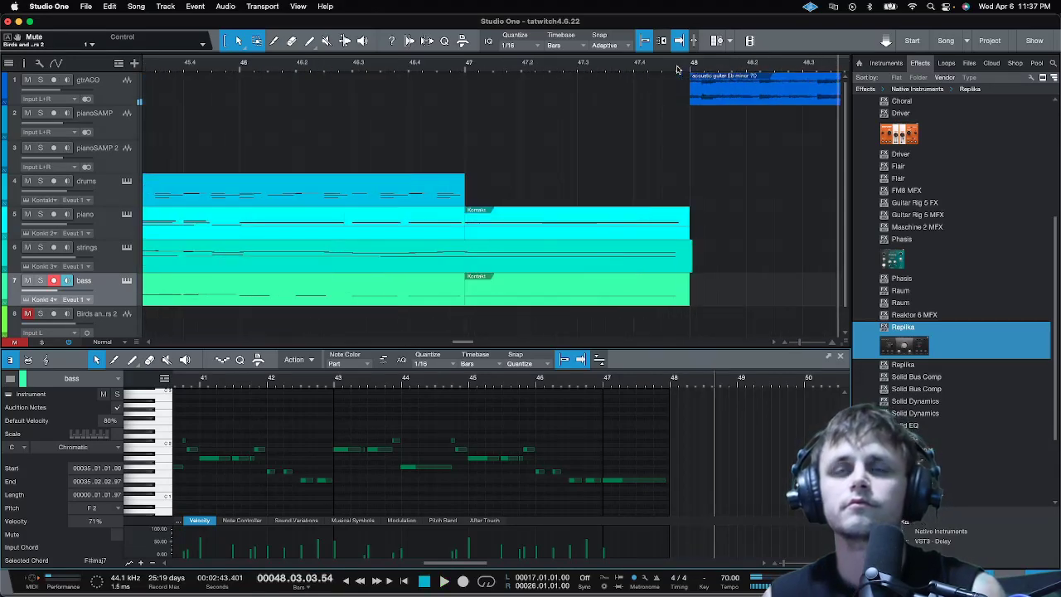
pyautogui.moveTo(693, 235); pyautogui.dragTo(748, 229)
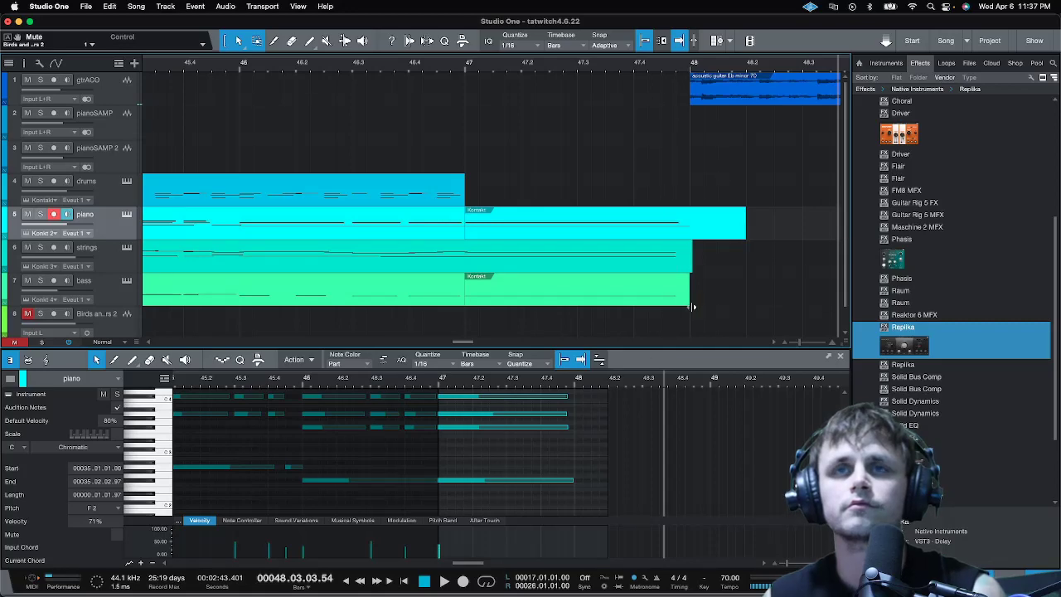
pyautogui.moveTo(695, 261); pyautogui.dragTo(751, 261)
pyautogui.moveTo(692, 304); pyautogui.dragTo(747, 299)
pyautogui.click(682, 225)
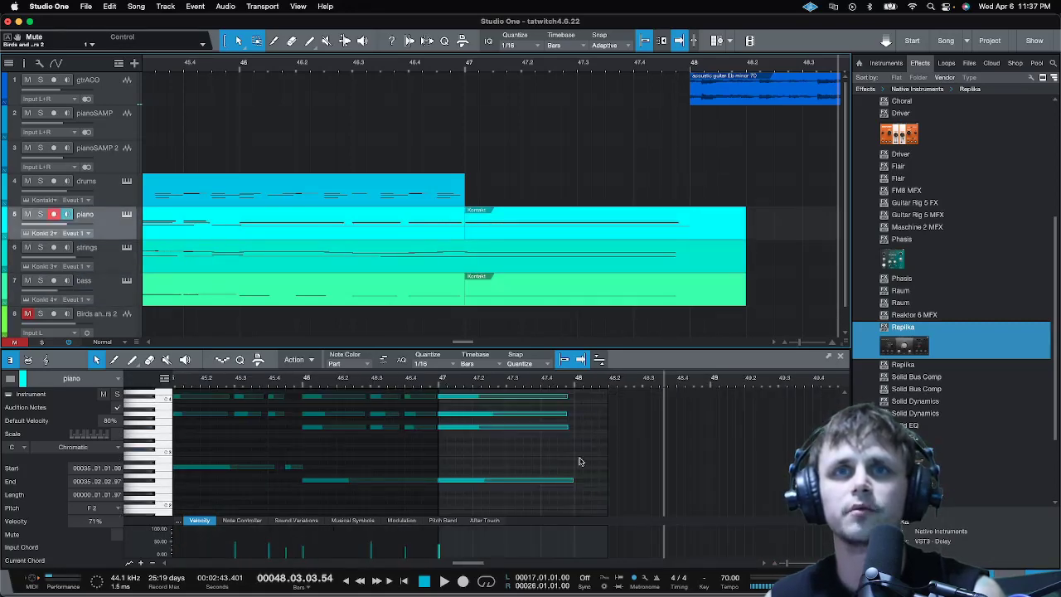